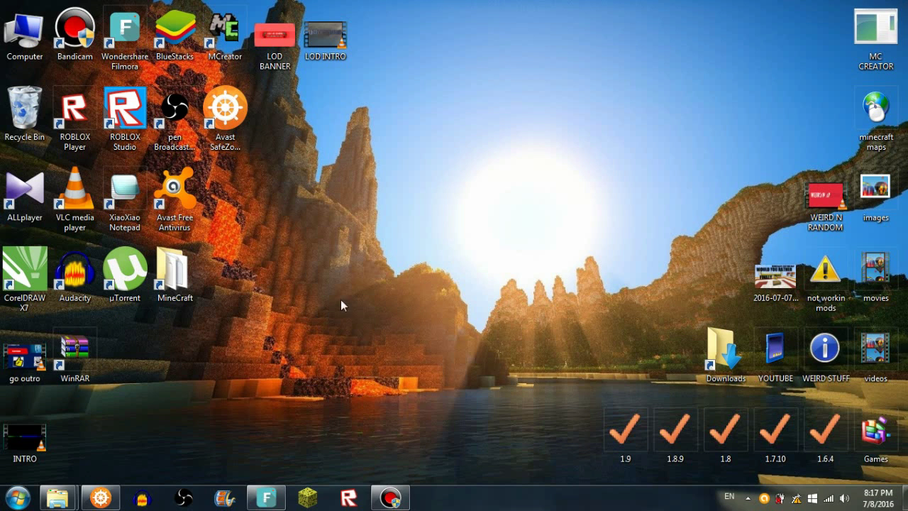
Play the INTRO.mp4 clip from the desktop in VLC media player.
double_click(10, 457)
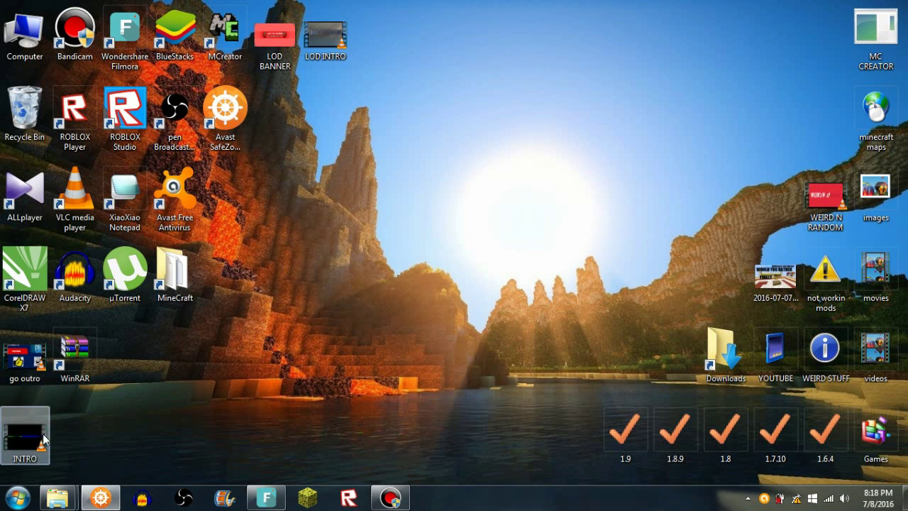
mouse_move(99, 505)
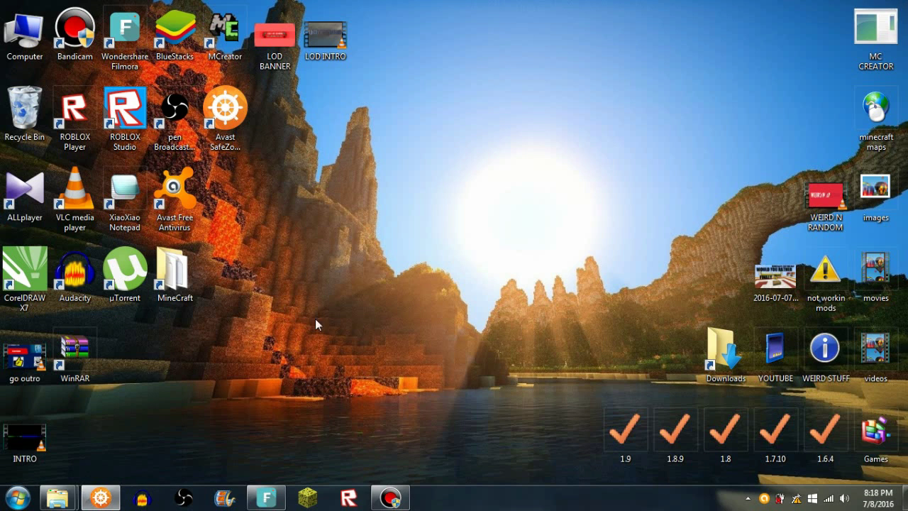
Bring up panzoid.com, look over the home page, and go to Community Templates.
click(104, 498)
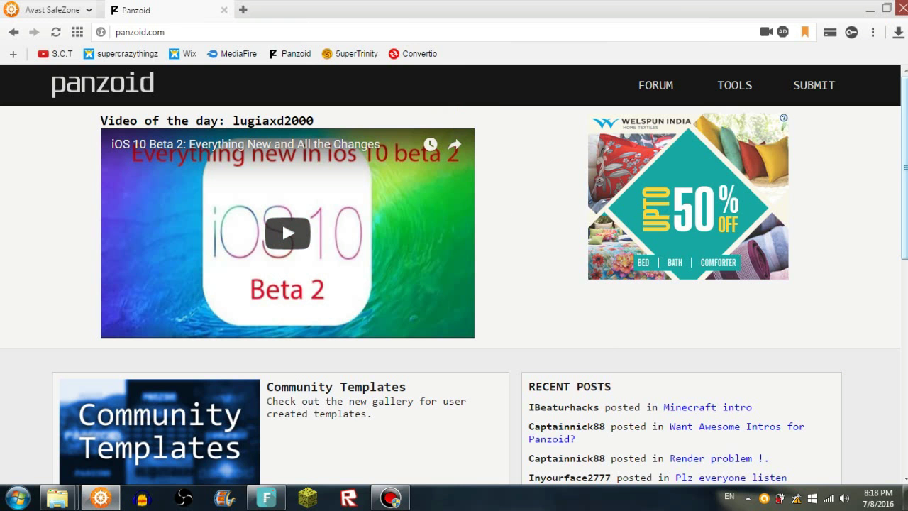
scroll(454, 274, down, 1)
scroll(281, 212, down, 6)
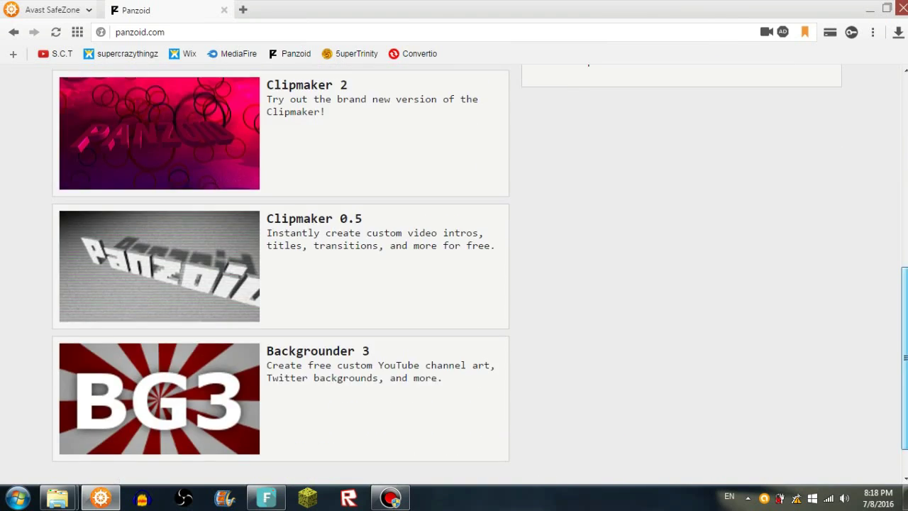
scroll(282, 219, up, 6)
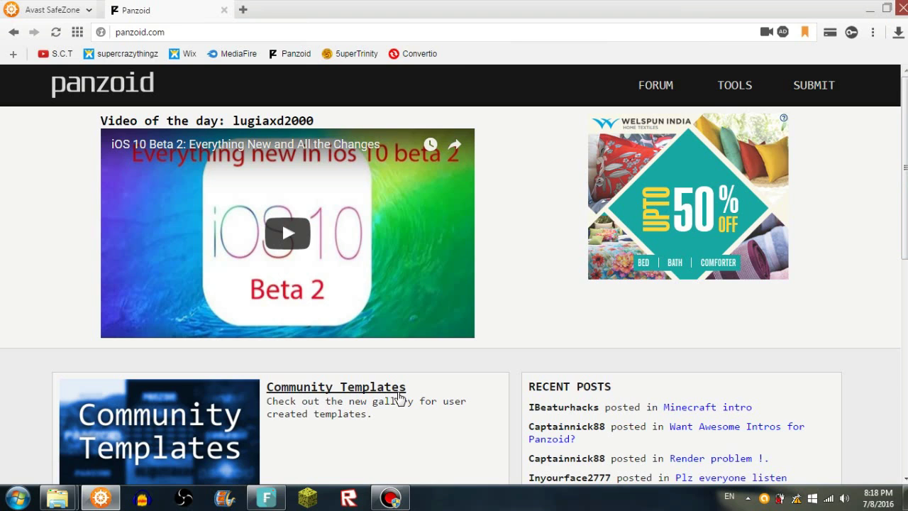
scroll(455, 276, down, 2)
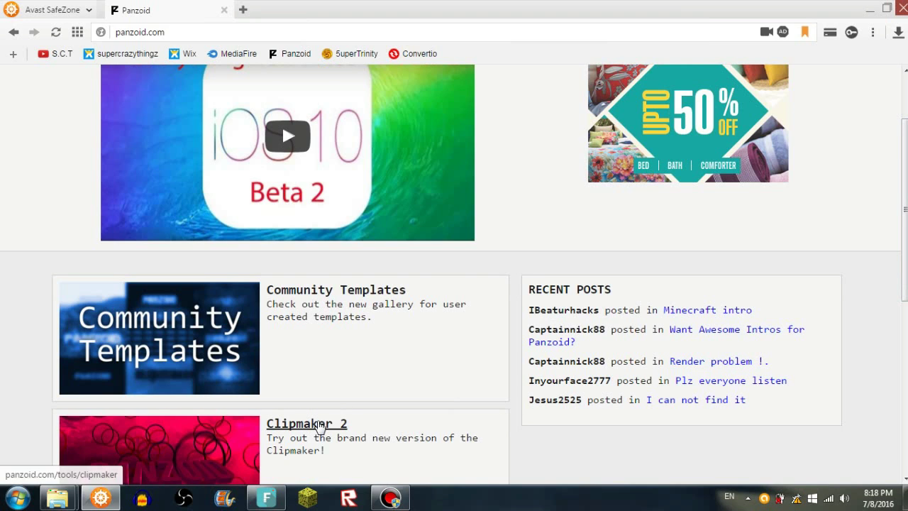
scroll(880, 333, down, 2)
scroll(880, 334, up, 1)
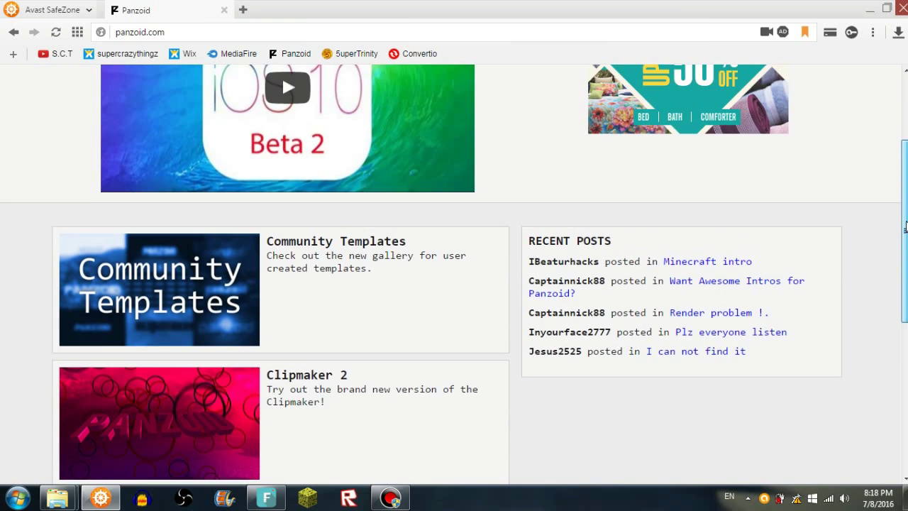
scroll(292, 298, down, 3)
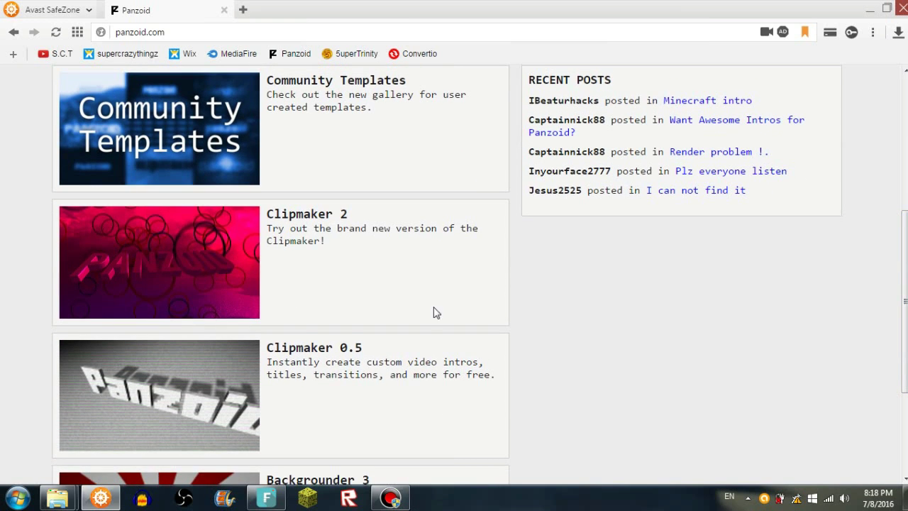
scroll(905, 284, up, 1)
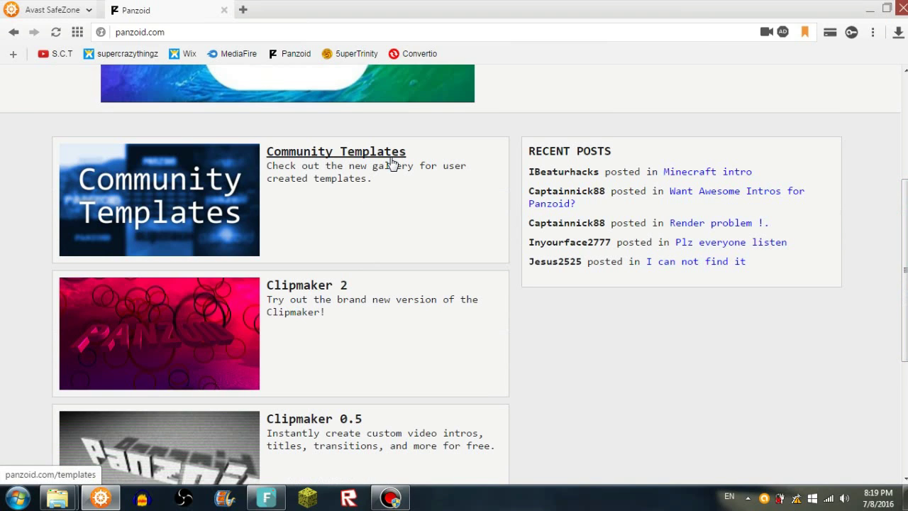
click(392, 164)
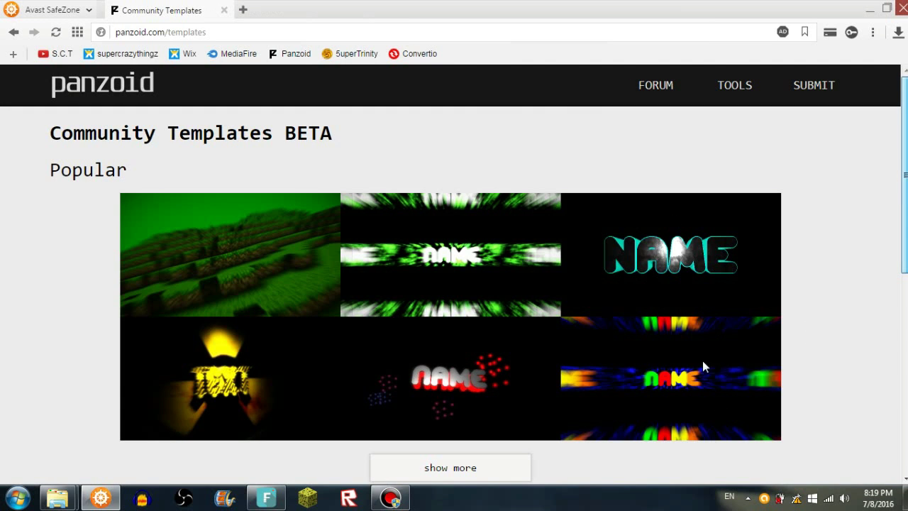
Show more templates, move to page 2, and open the red YOURNAME 'Minecraft animaton intro' template.
scroll(584, 334, down, 4)
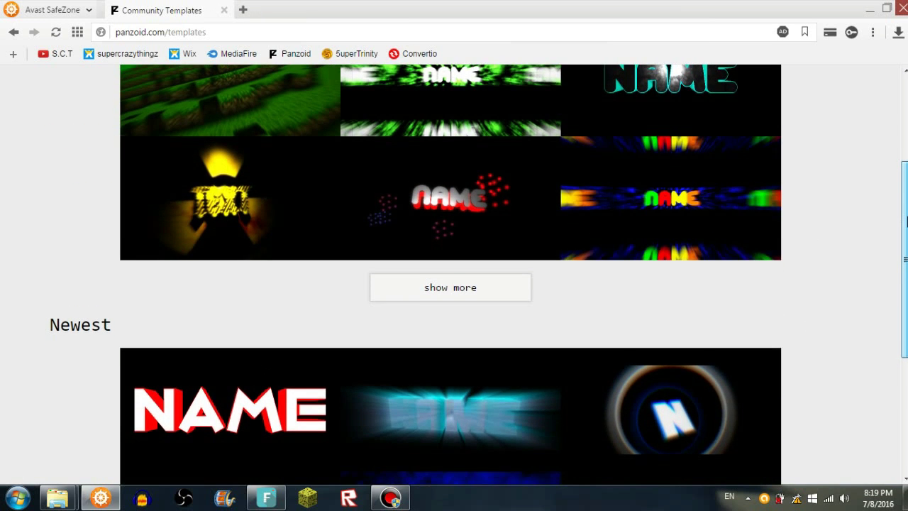
scroll(901, 186, up, 3)
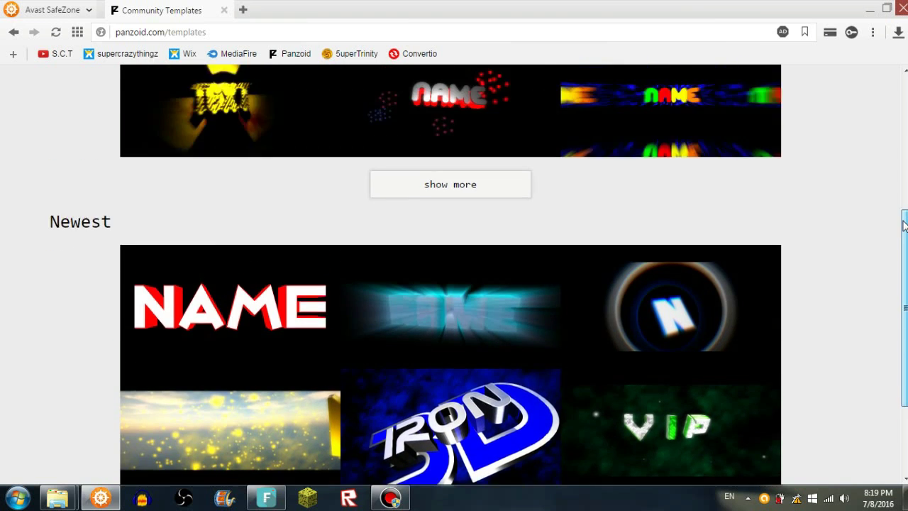
scroll(901, 181, up, 1)
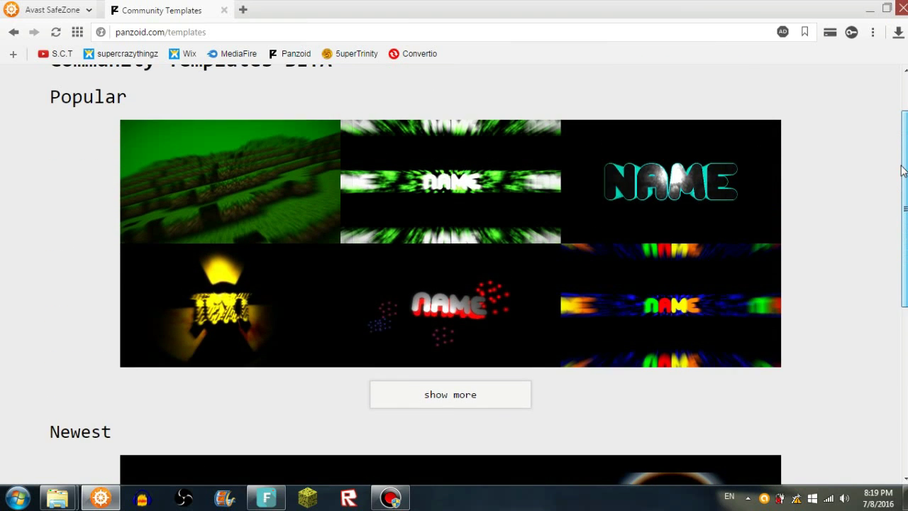
scroll(903, 168, down, 1)
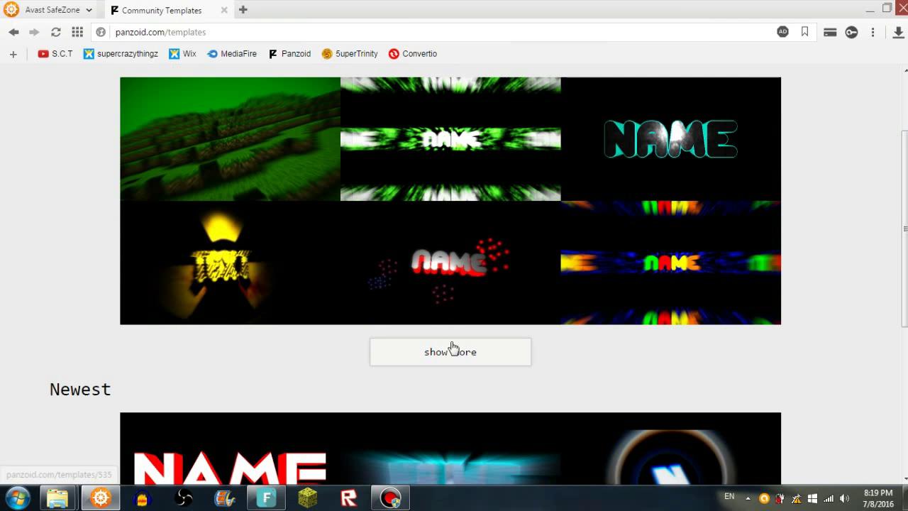
click(453, 354)
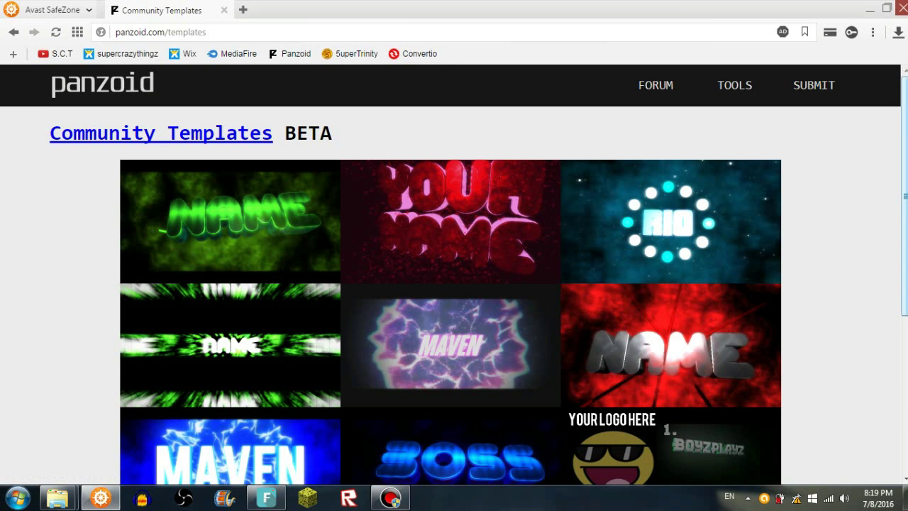
scroll(454, 275, down, 5)
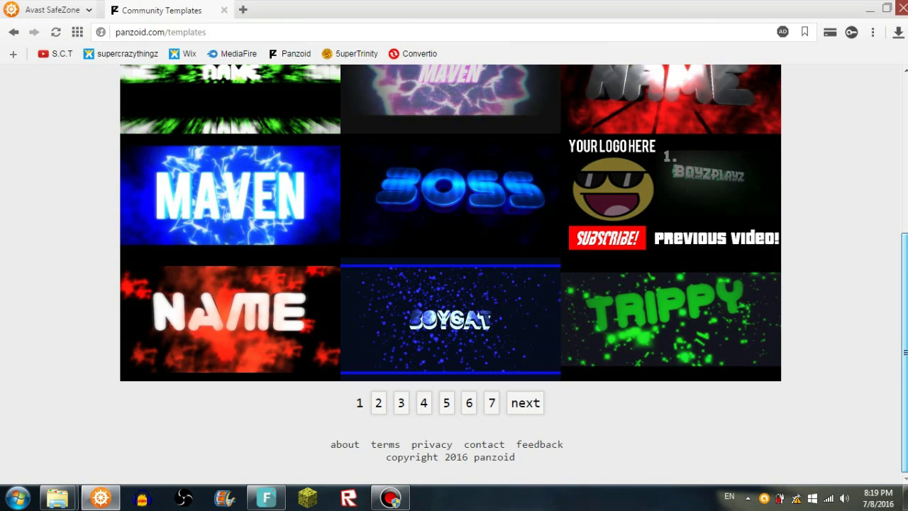
click(380, 409)
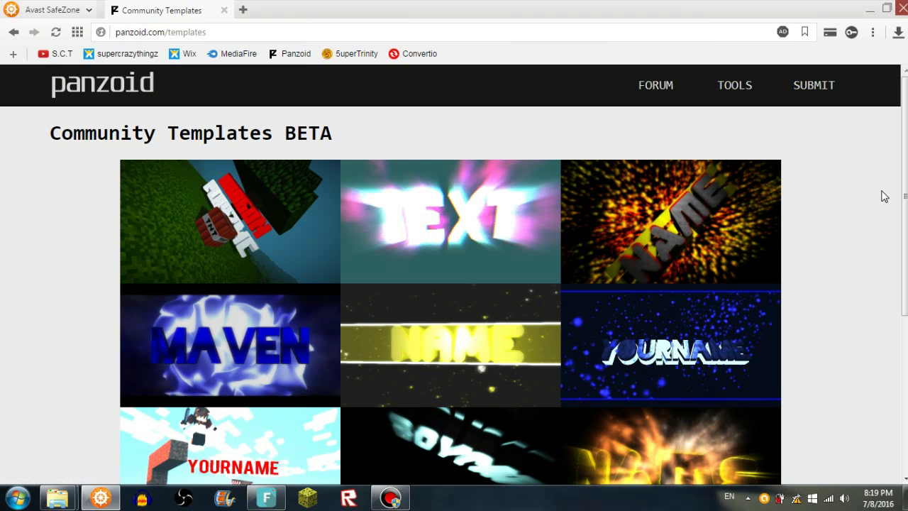
drag(905, 197, 905, 248)
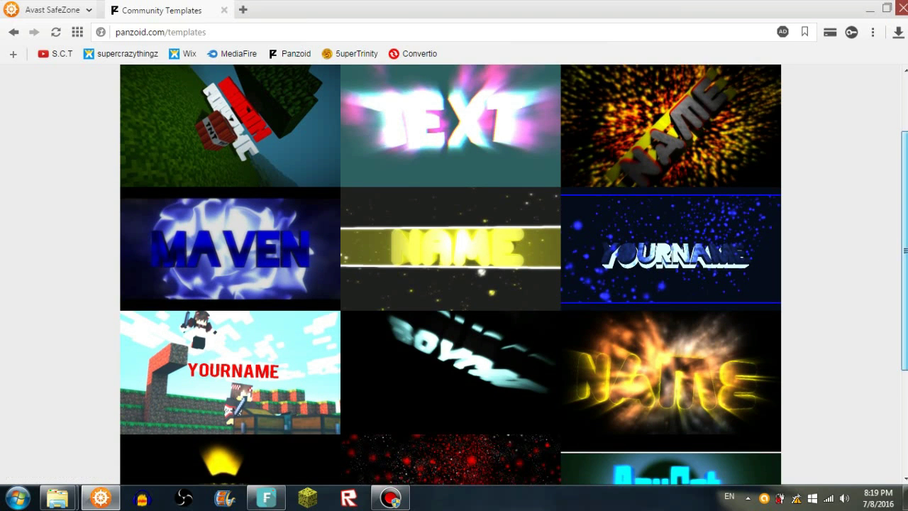
mouse_move(905, 268)
mouse_down()
mouse_move(904, 332)
mouse_move(904, 283)
mouse_up()
click(277, 366)
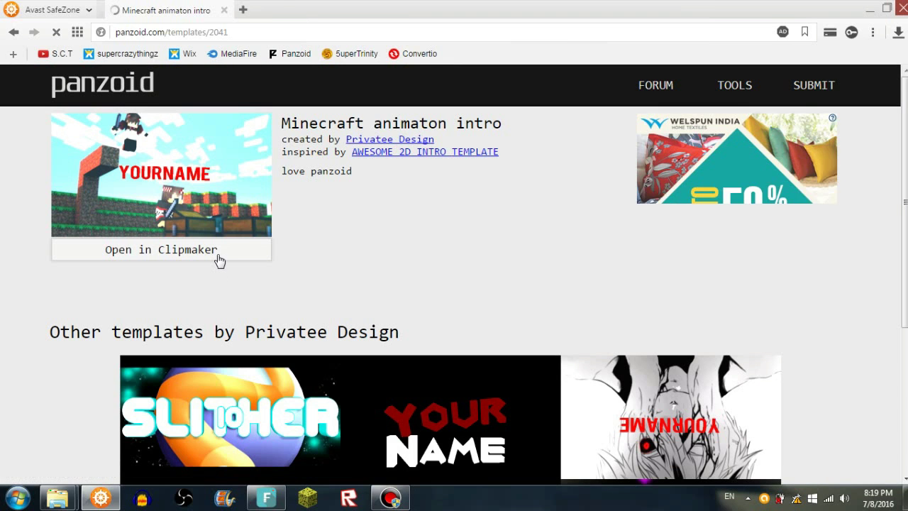
Open the Minecraft animaton intro template in Clipmaker 2.
click(220, 259)
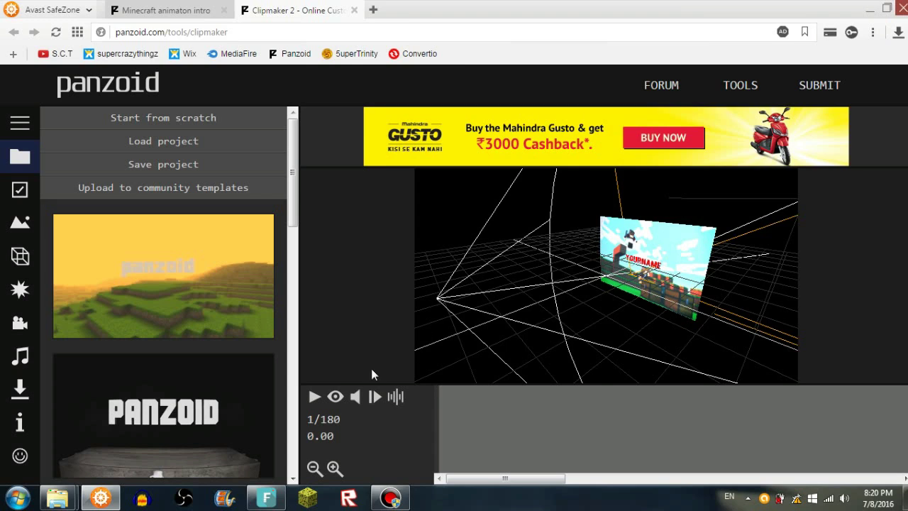
Turn on render preview and play the Minecraft intro, pausing at frame 308/360.
click(336, 397)
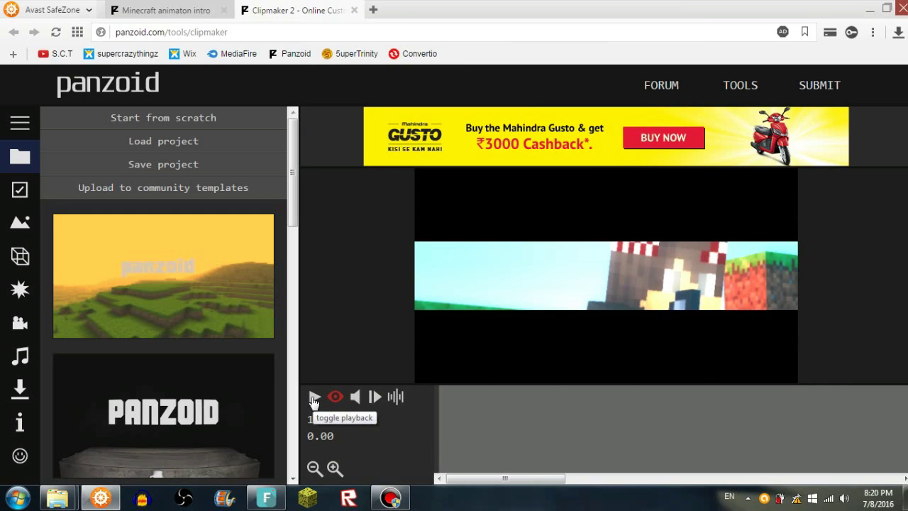
click(315, 399)
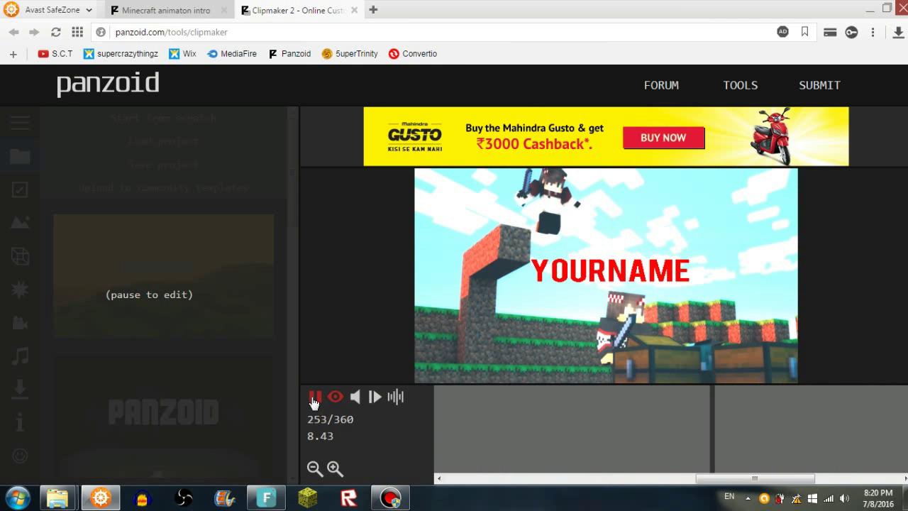
click(314, 400)
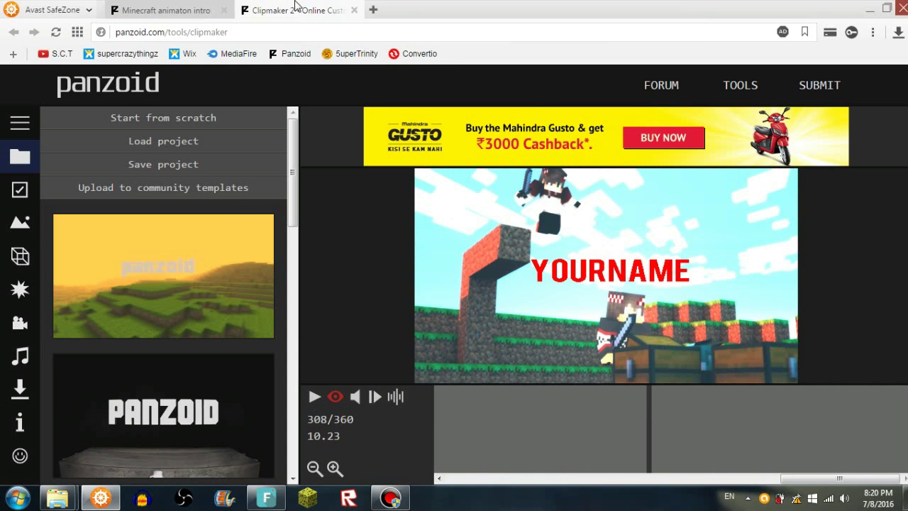
Close the Clipmaker tab and return to the Community Templates gallery.
click(354, 10)
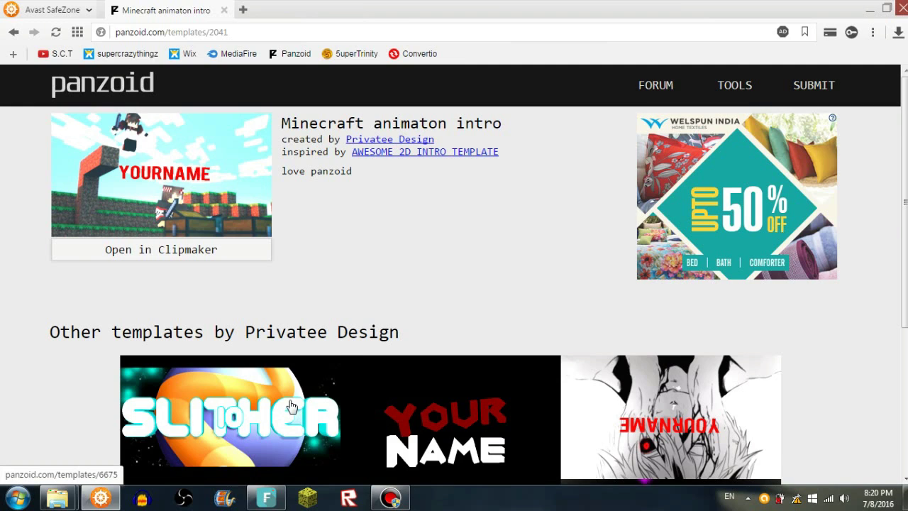
click(14, 32)
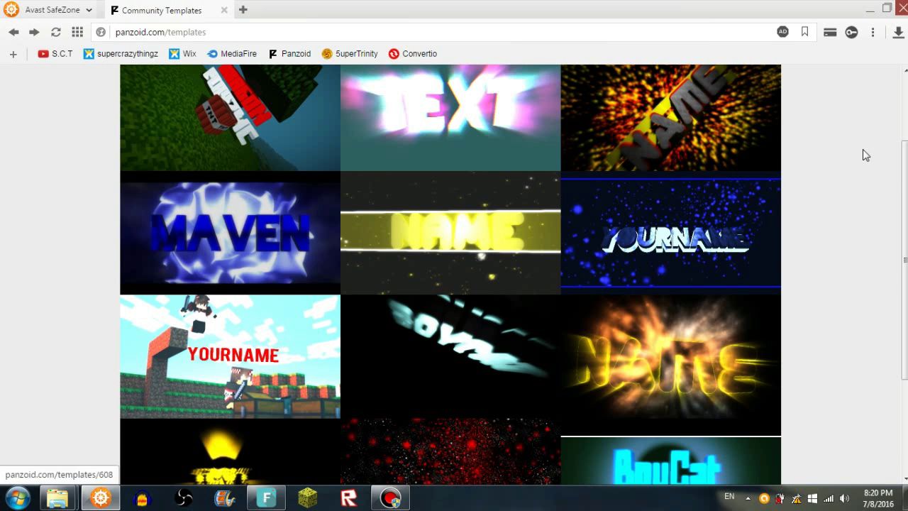
scroll(904, 284, down, 2)
scroll(905, 287, down, 2)
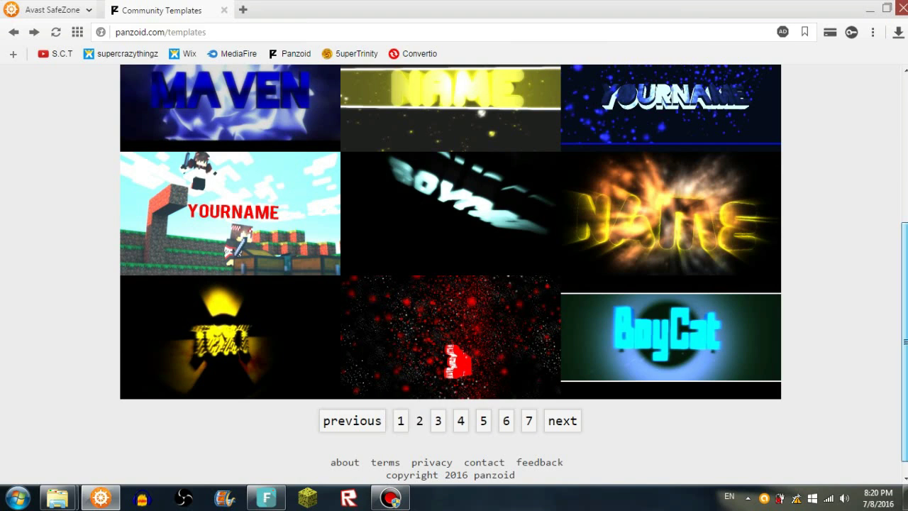
Page through to the fourth templates page and open the blue 3D NAME 'MY BEST INTRO TEMPLATE!'.
click(444, 422)
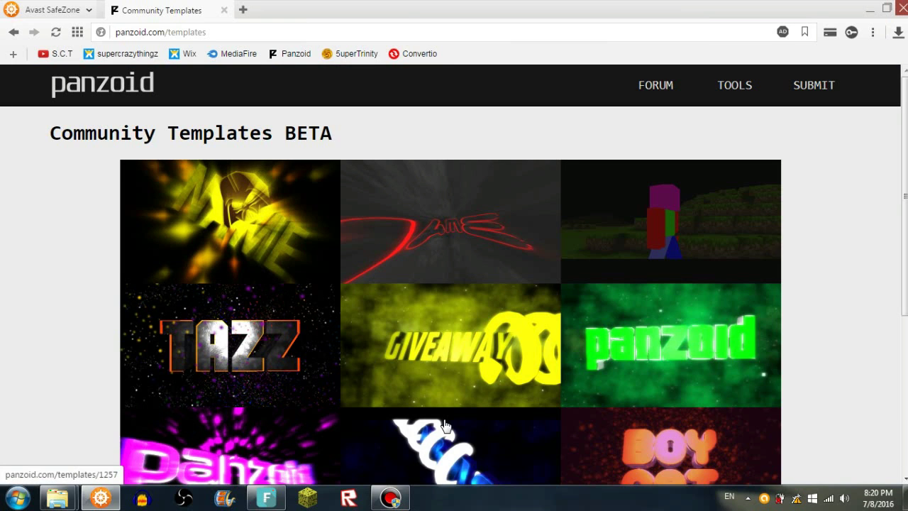
scroll(819, 405, down, 1)
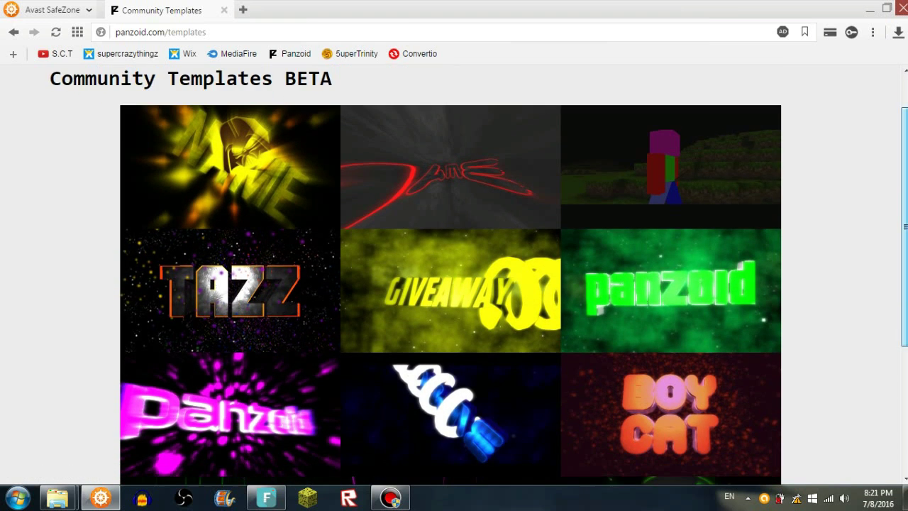
scroll(454, 284, down, 1)
scroll(458, 413, down, 3)
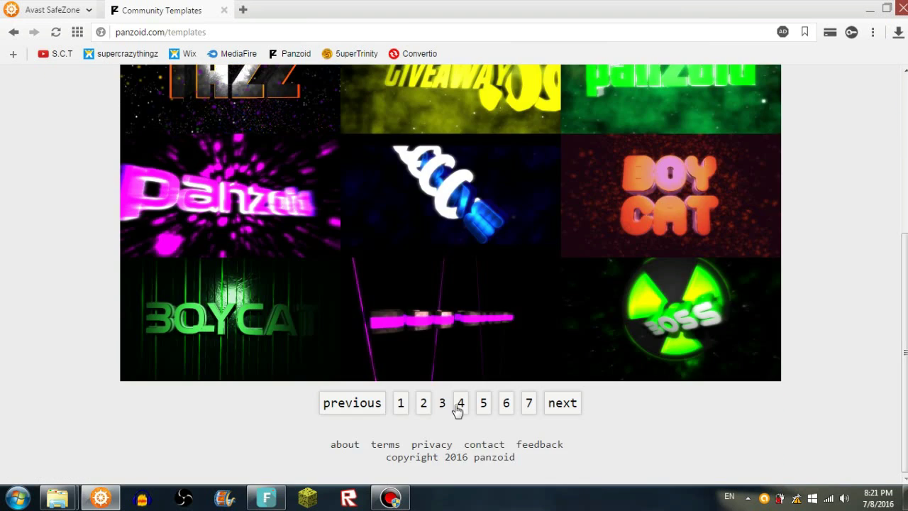
click(460, 412)
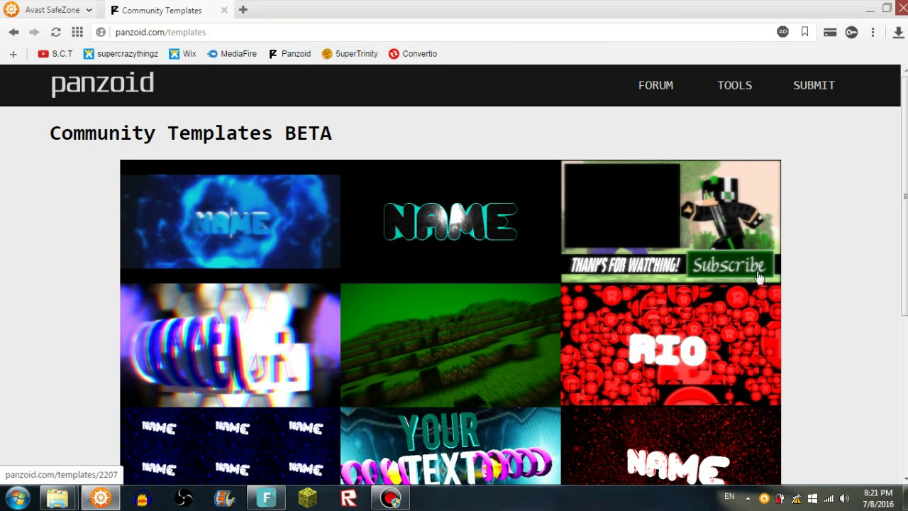
scroll(454, 276, down, 3)
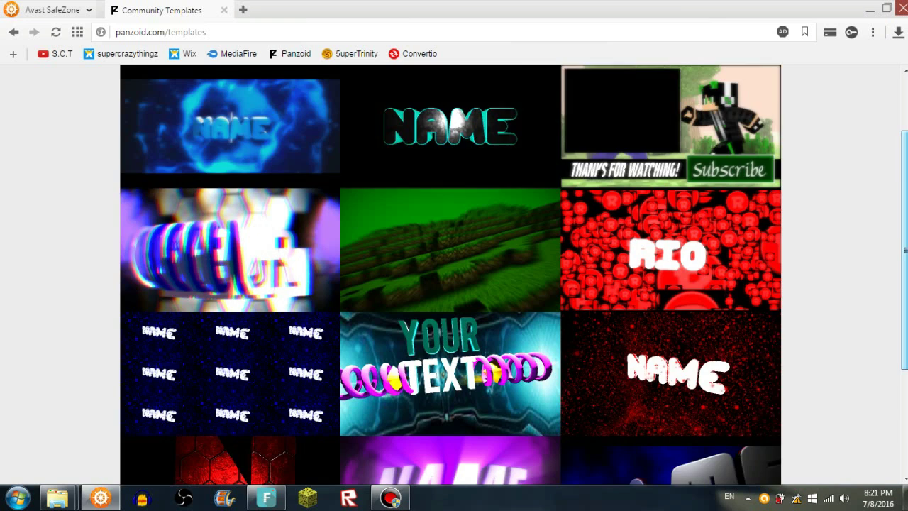
scroll(687, 412, up, 1)
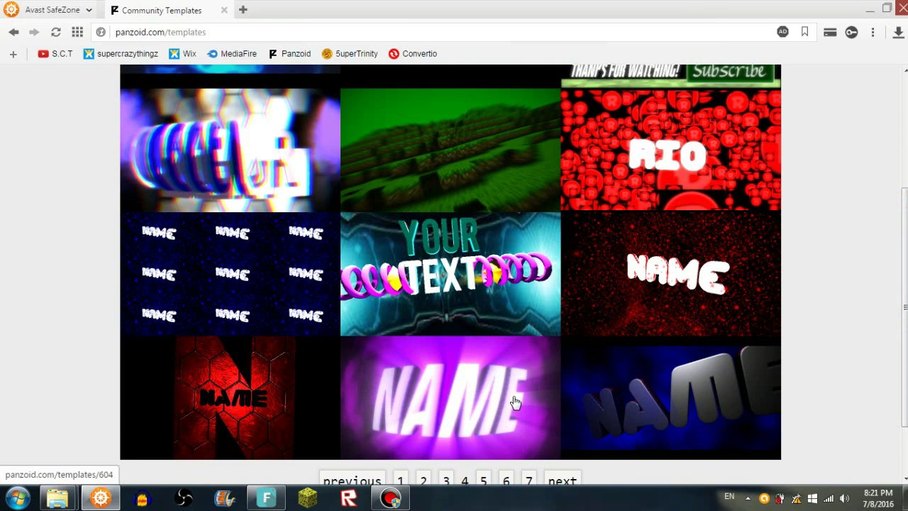
click(653, 382)
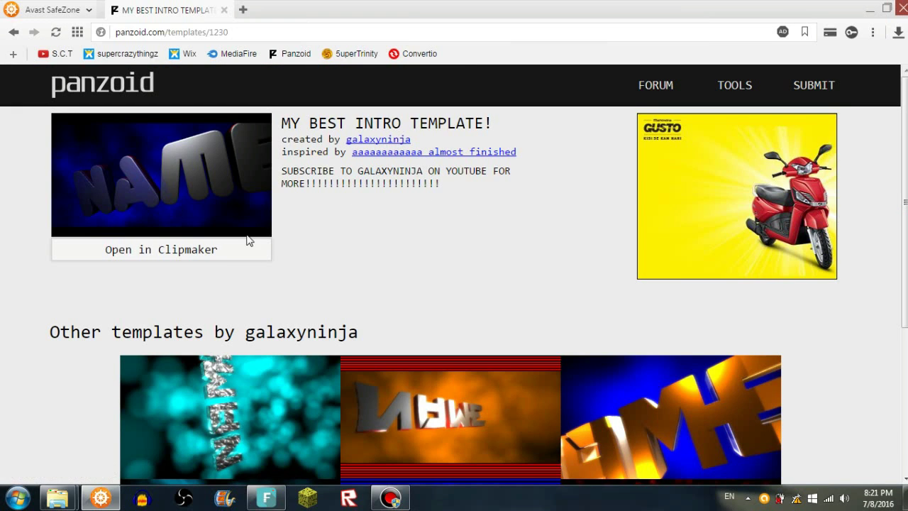
Load the blue NAME template into Clipmaker, preview its animation, and scrub back to frame 1/330.
click(229, 255)
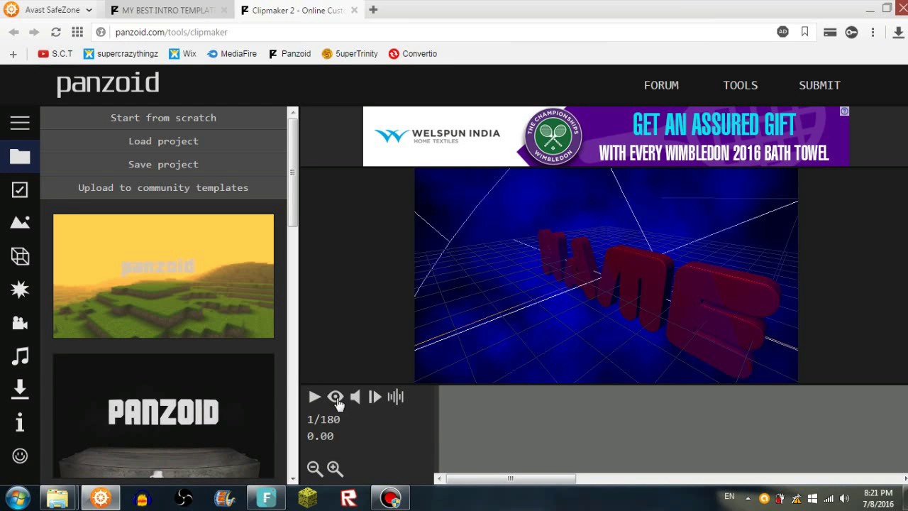
click(335, 397)
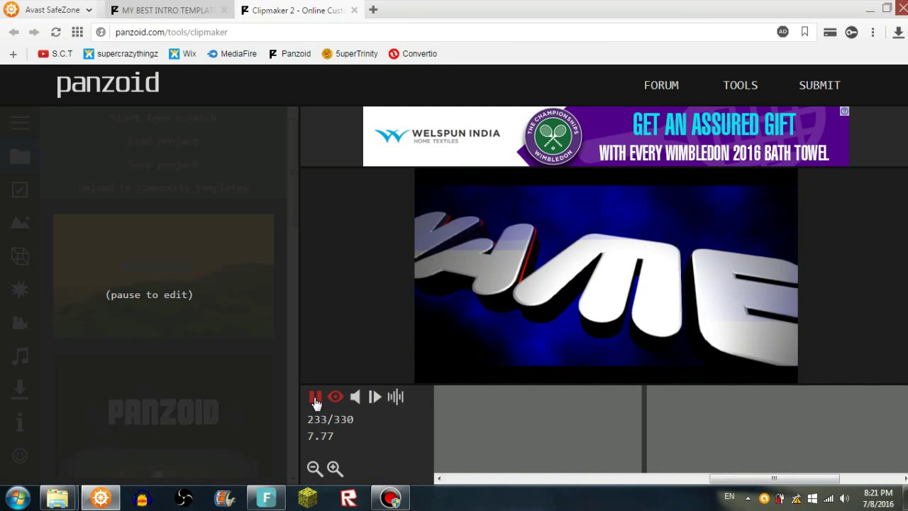
click(316, 399)
click(664, 441)
drag(418, 423, 401, 418)
drag(706, 487, 346, 494)
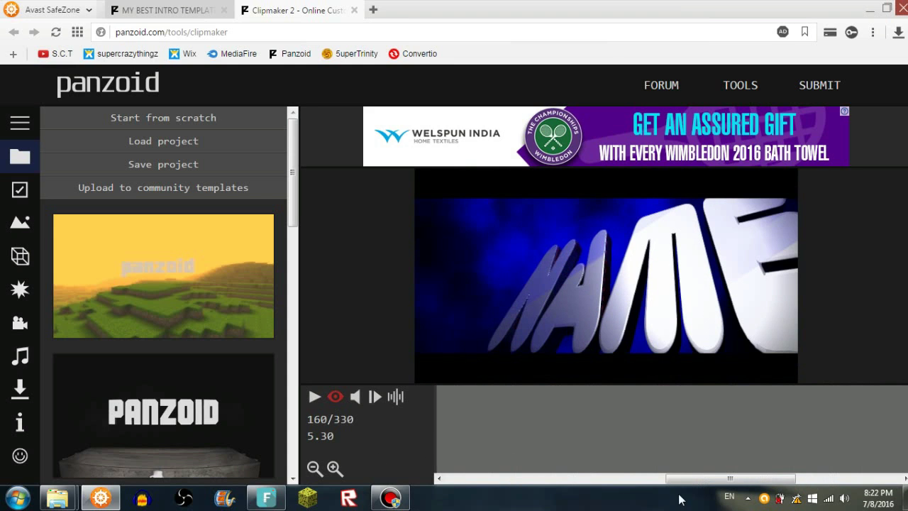
drag(691, 487, 423, 484)
click(438, 446)
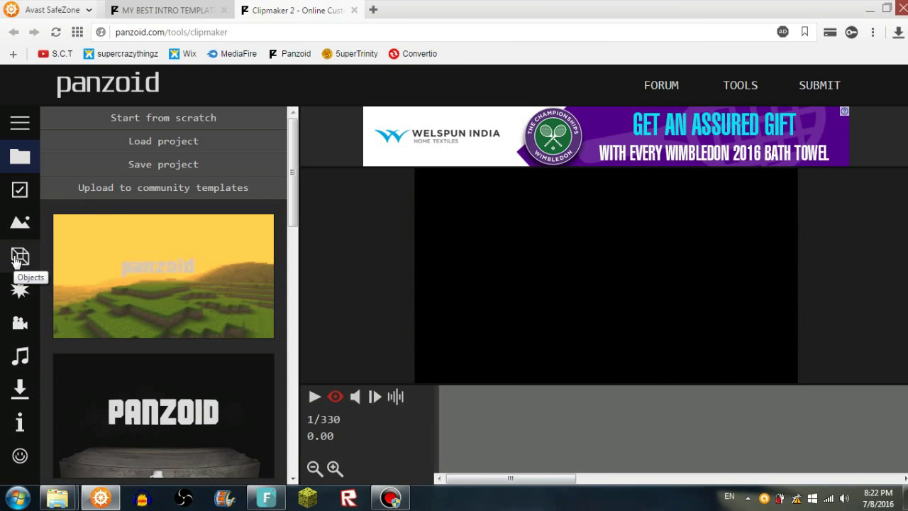
click(22, 192)
click(20, 157)
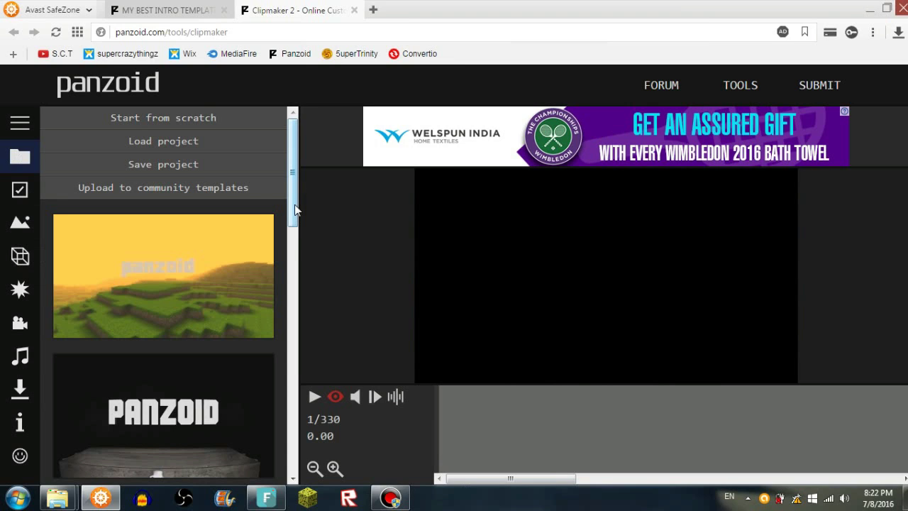
scroll(295, 201, down, 1)
scroll(297, 190, up, 1)
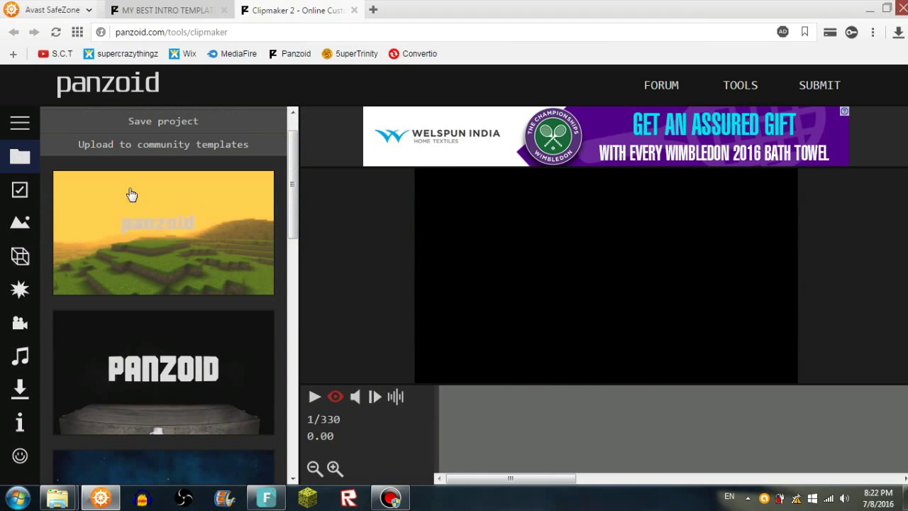
Choose 854x480 (480p) resolution at 30 fps, check the Darkness scene, then list the objects.
click(20, 190)
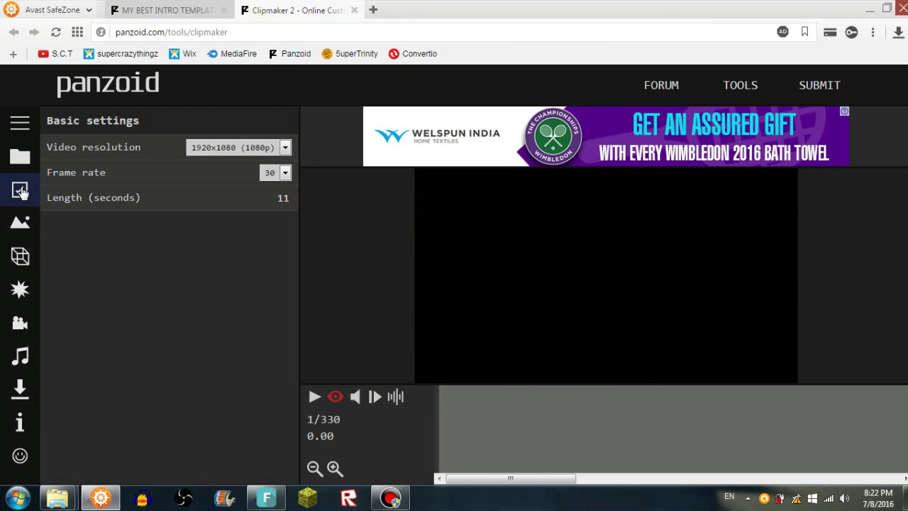
click(284, 149)
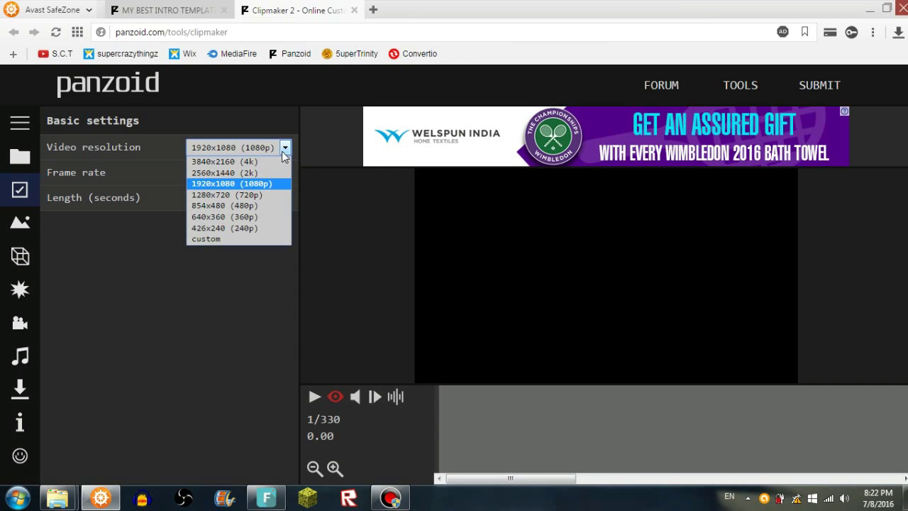
key(Down)
key(Down)
key(Down)
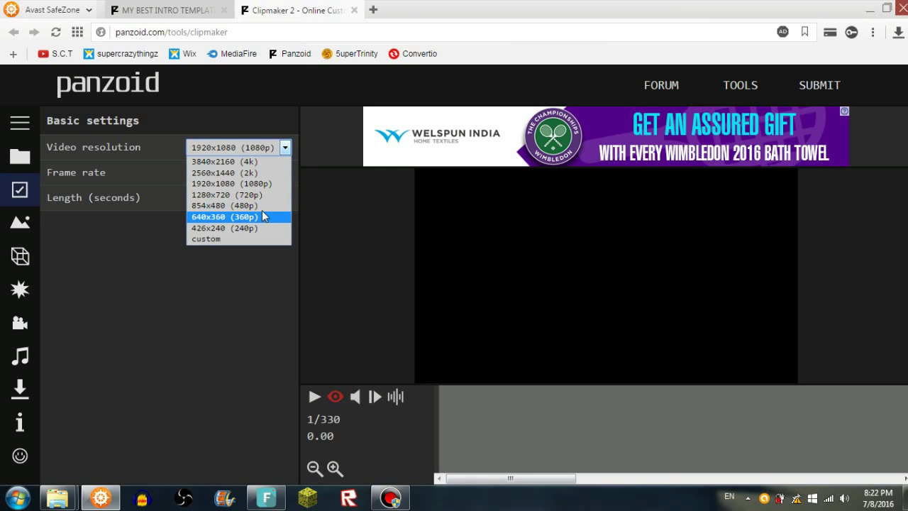
click(260, 206)
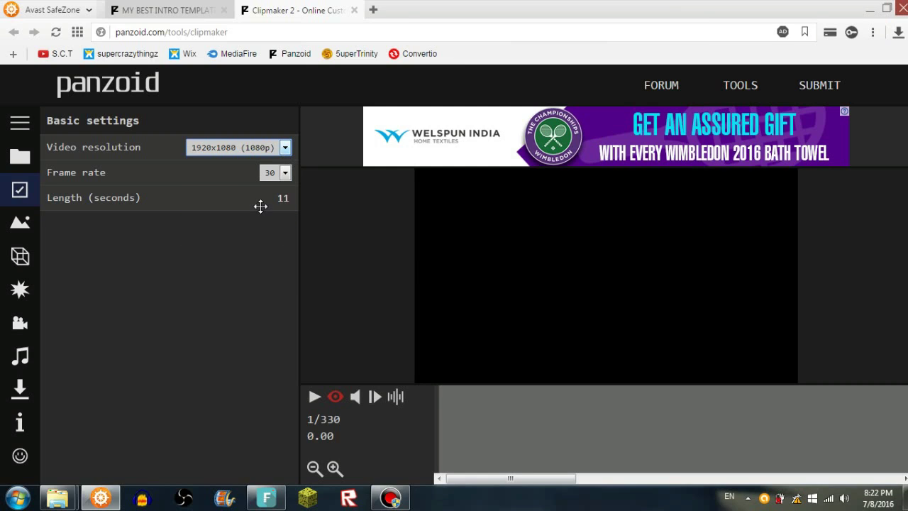
click(284, 175)
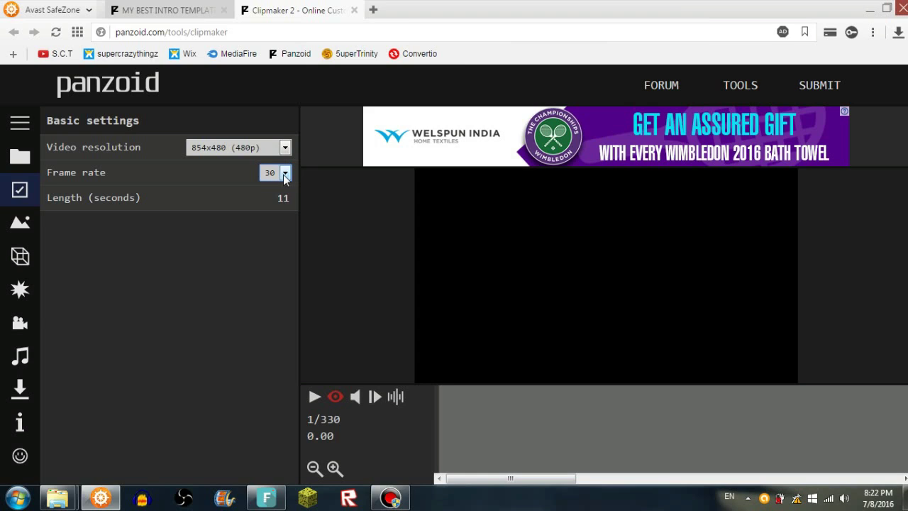
click(284, 175)
click(283, 179)
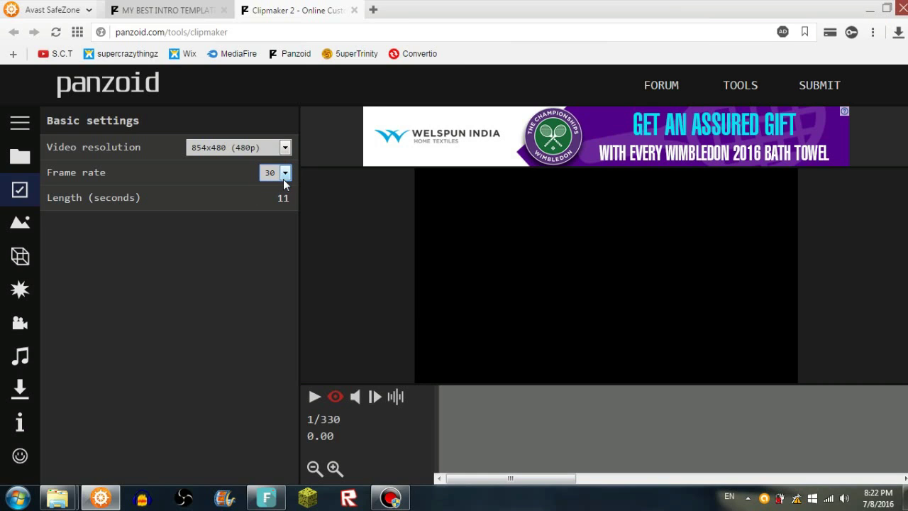
click(19, 229)
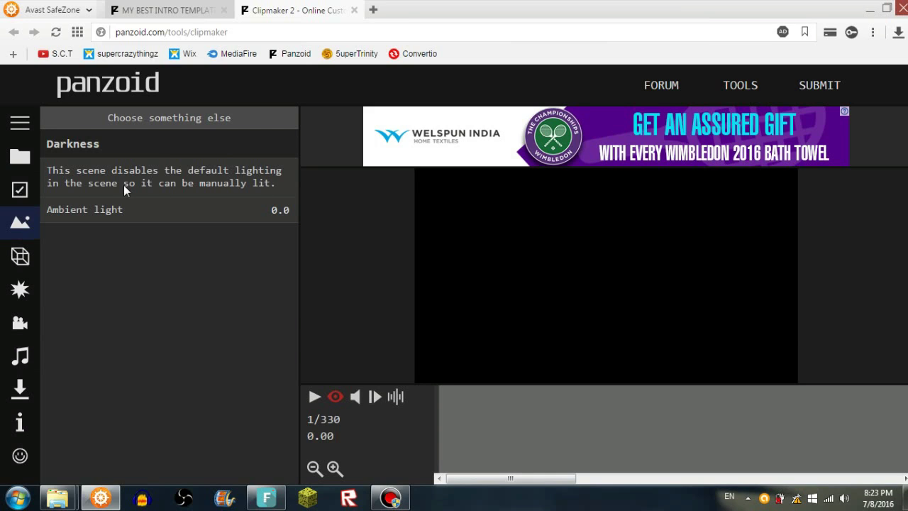
click(16, 262)
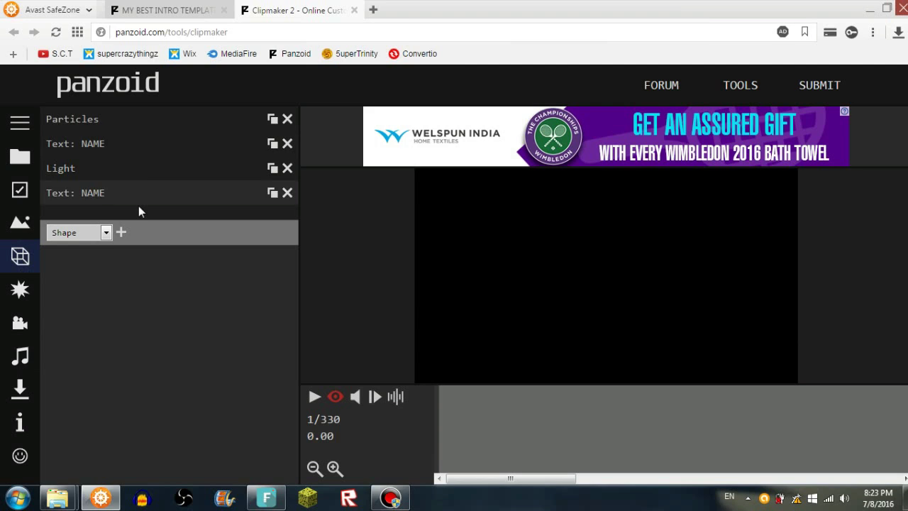
Change the first Text: NAME object's 3D text to SCT.
click(156, 143)
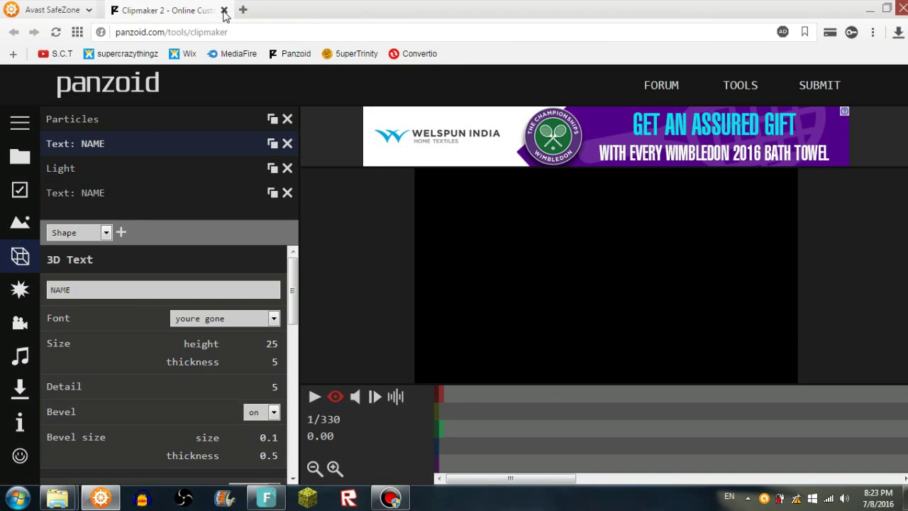
click(98, 289)
key(BackSpace)
key(BackSpace)
key(BackSpace)
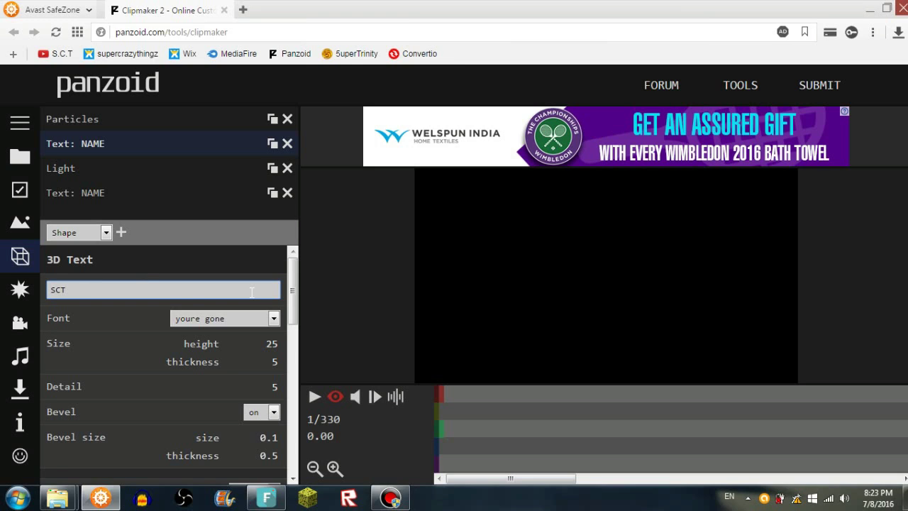
click(347, 367)
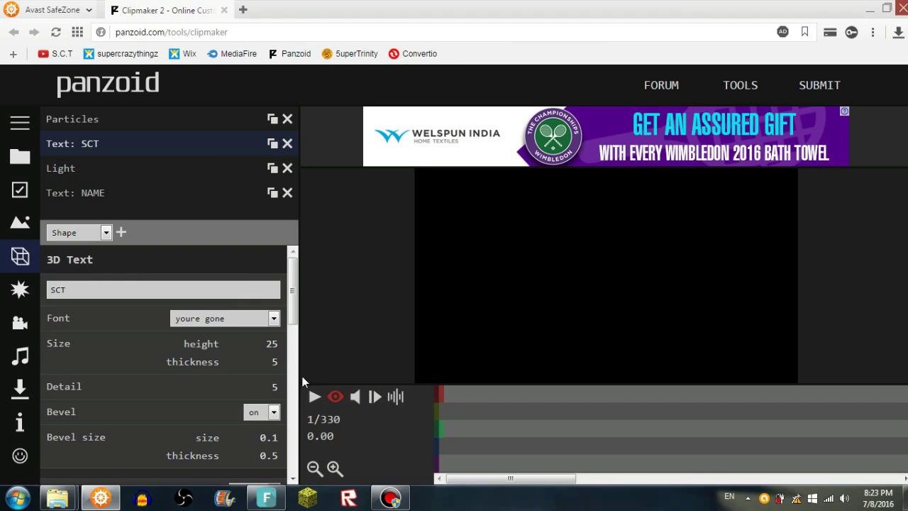
Change the second text object to SCT and play the intro.
click(134, 190)
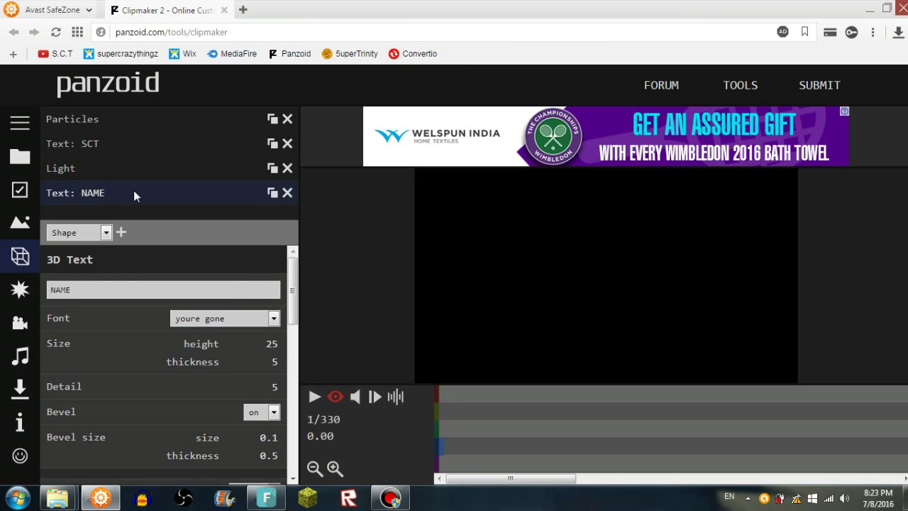
key(Tab)
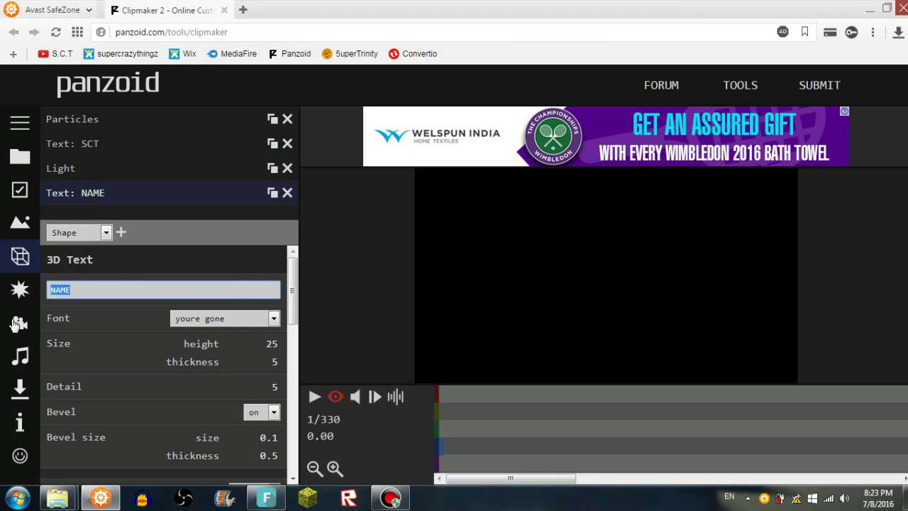
key(BackSpace)
key(Return)
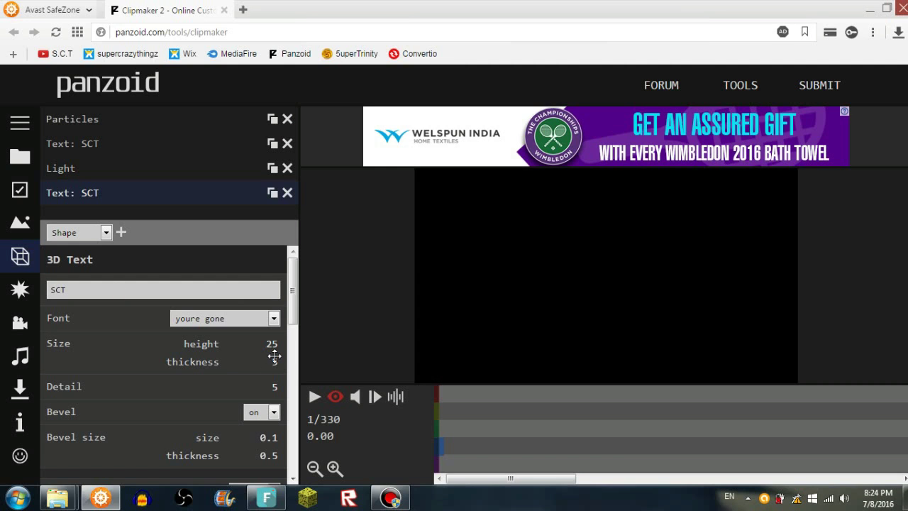
click(314, 397)
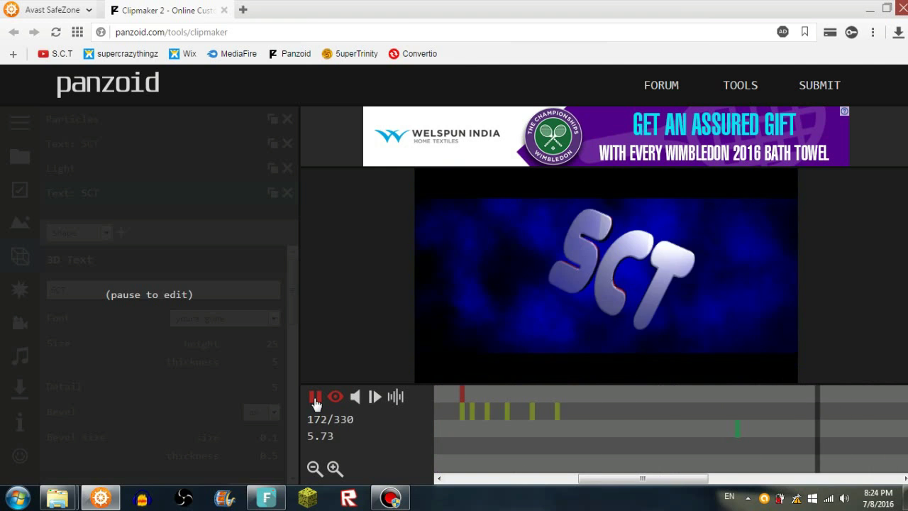
Pause the SCT preview and drag the playhead back to frame 1/330.
click(316, 398)
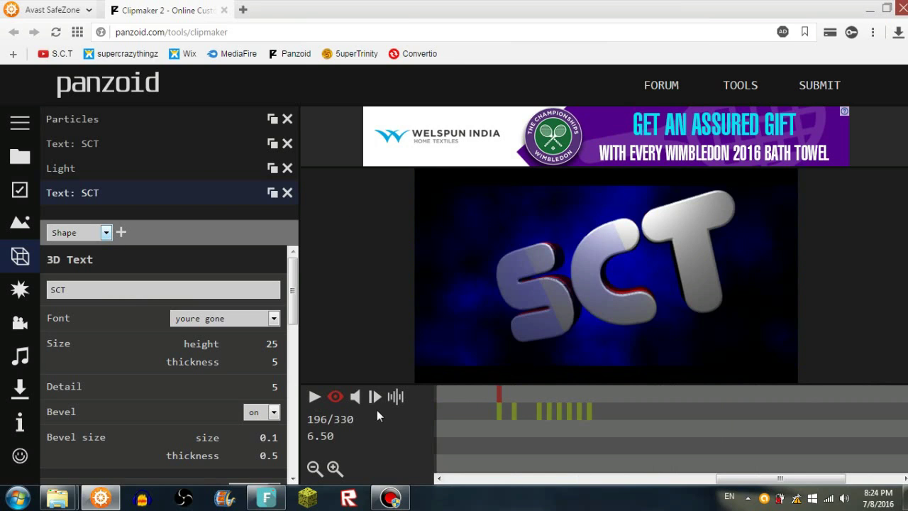
click(439, 478)
click(439, 478)
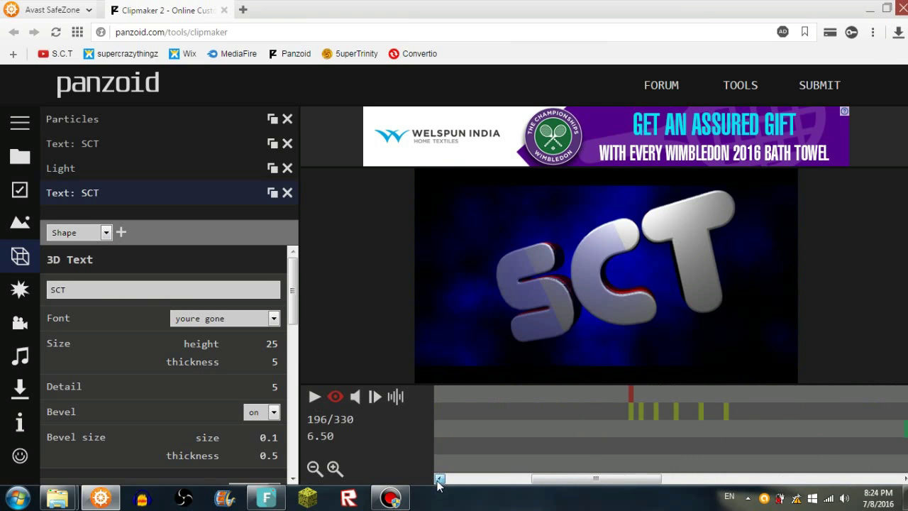
drag(474, 435, 403, 440)
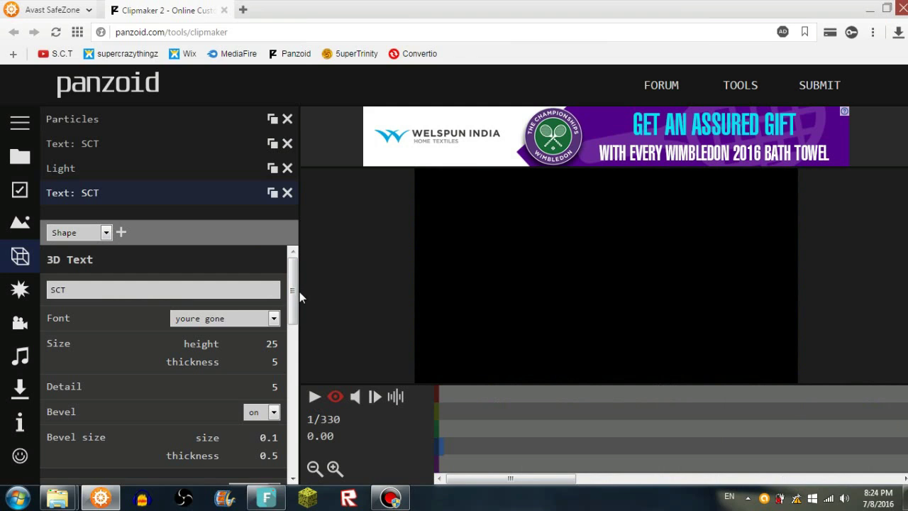
drag(291, 296, 270, 399)
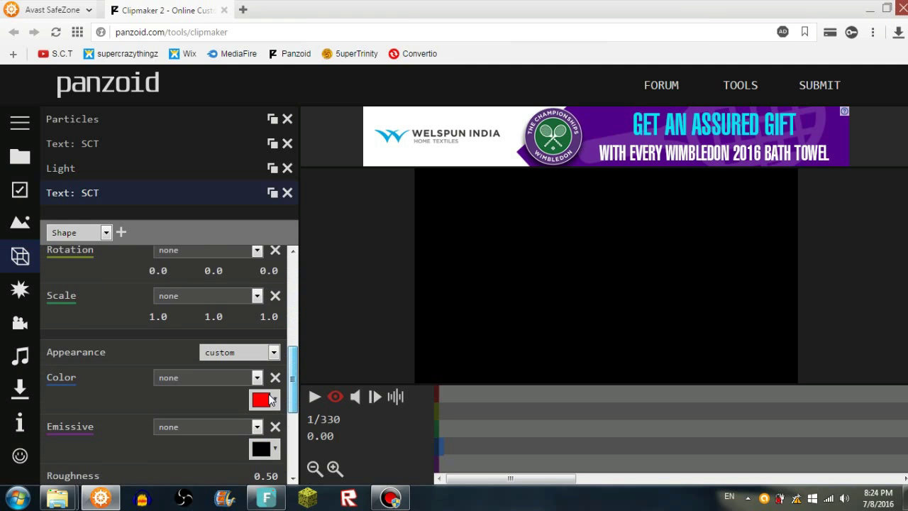
Scroll through and review the Text: SCT 3D properties panel.
scroll(270, 397, down, 3)
scroll(270, 396, up, 1)
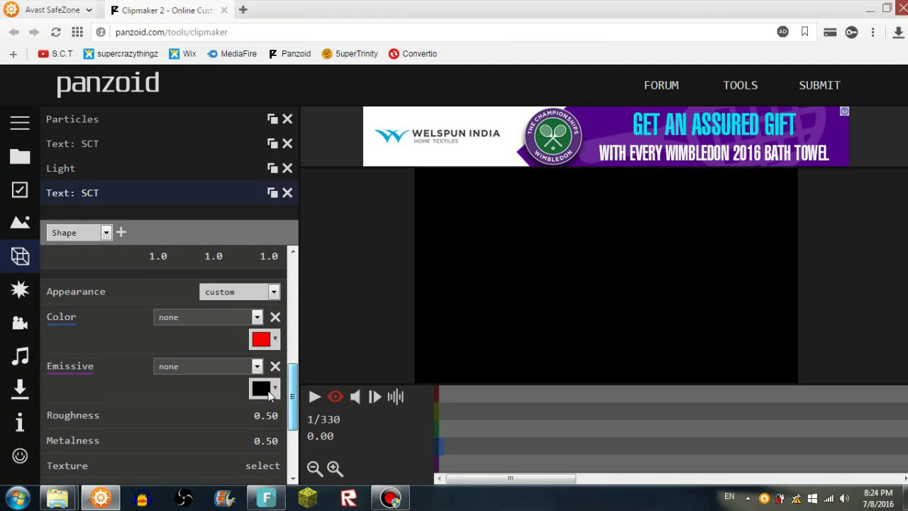
scroll(271, 396, up, 1)
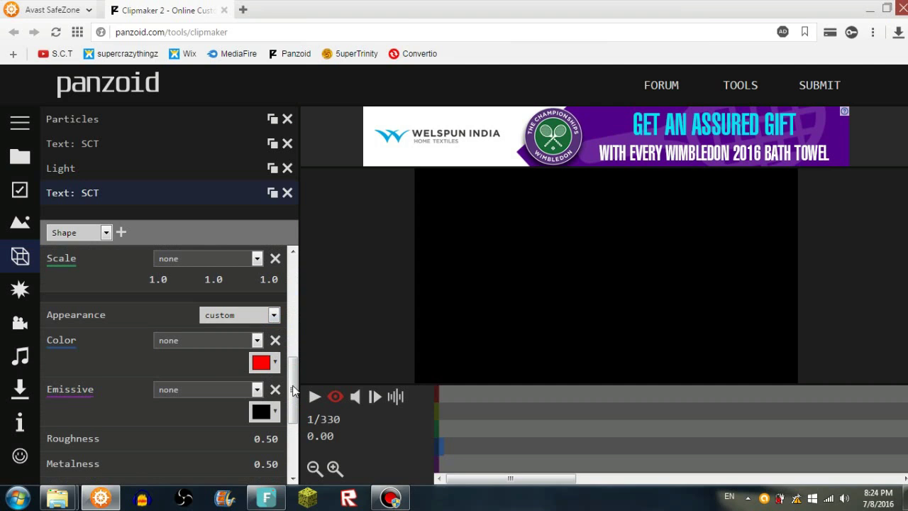
drag(293, 391, 293, 447)
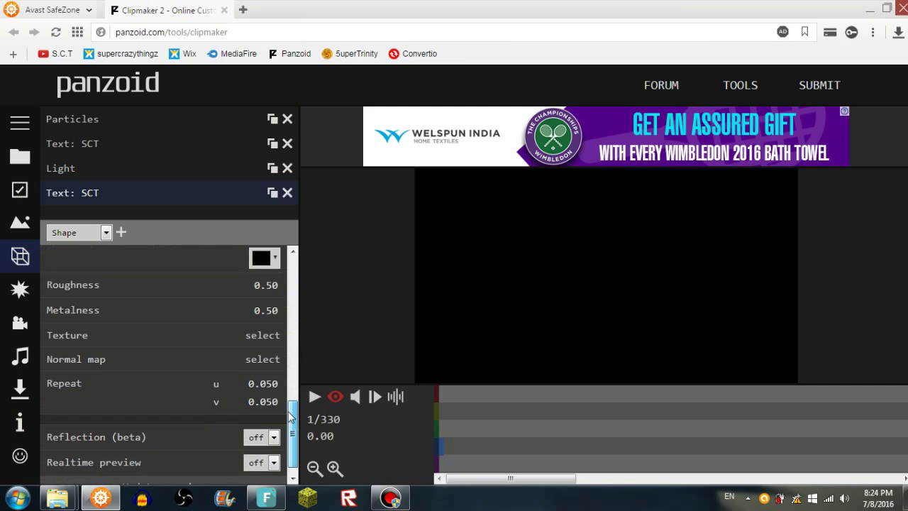
click(290, 353)
Show the effects list with Fisheye, Shutter, Radial Blur and Antialiasing.
scroll(298, 302, up, 3)
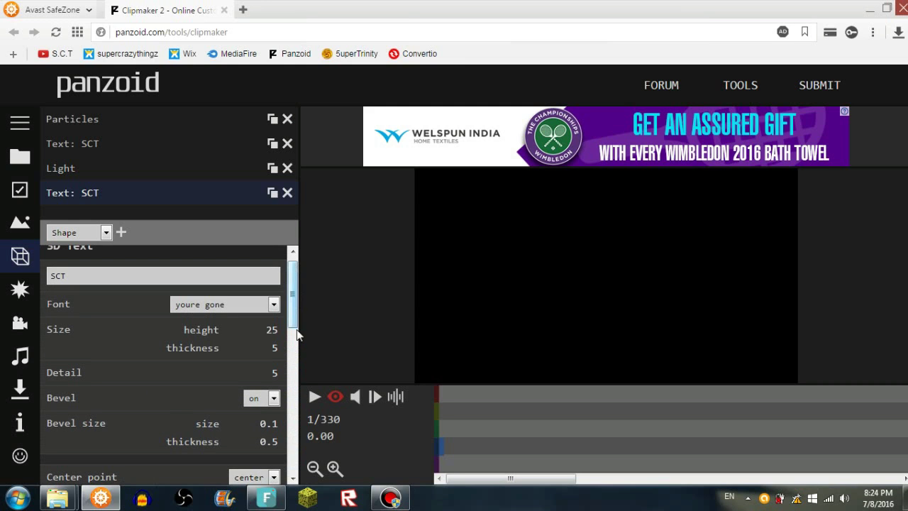
scroll(297, 330, down, 2)
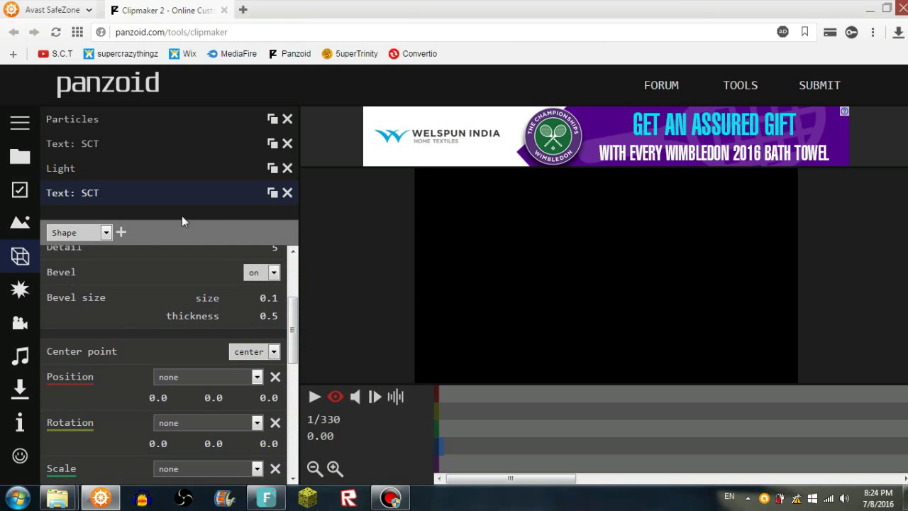
click(20, 291)
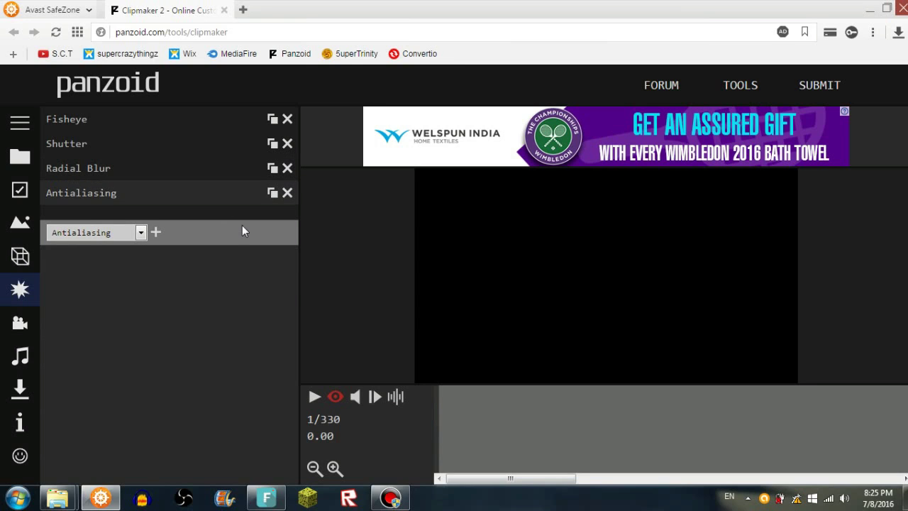
Turn on the rendered 3D SCT preview, play the intro, then stop it.
click(334, 397)
click(315, 398)
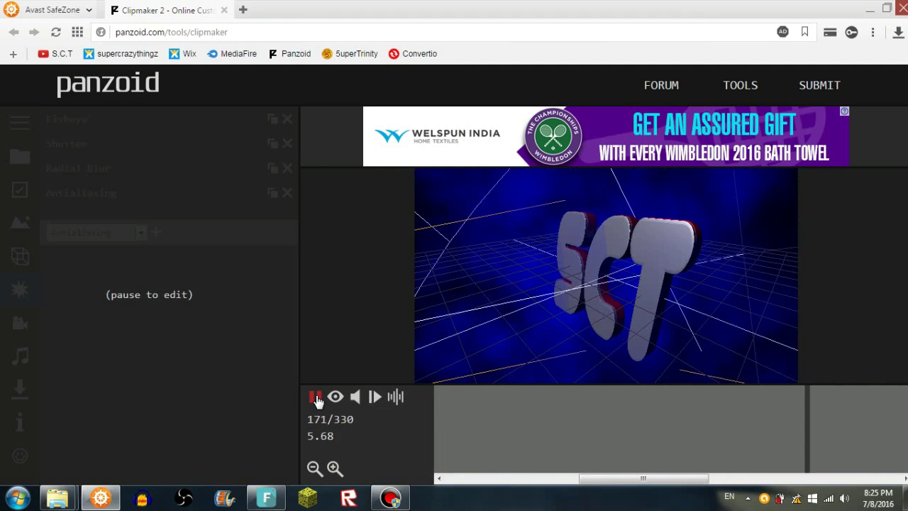
key(space)
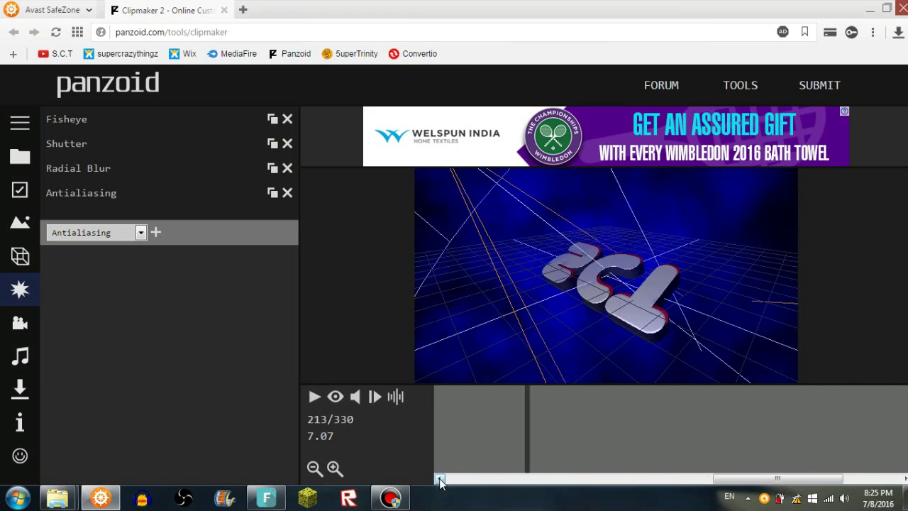
click(440, 479)
drag(439, 480, 376, 453)
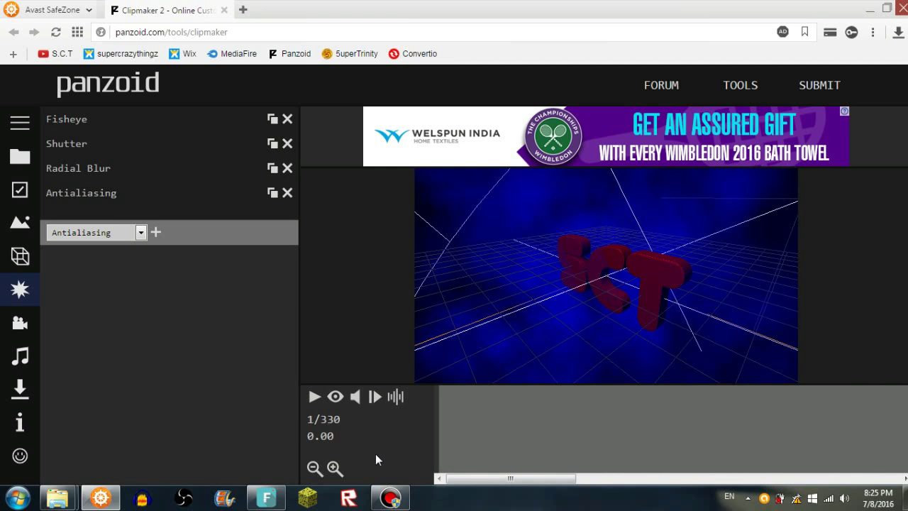
Replay the intro in the earlier preview mode, pausing near frame 68, and show Camera sequence.
click(336, 399)
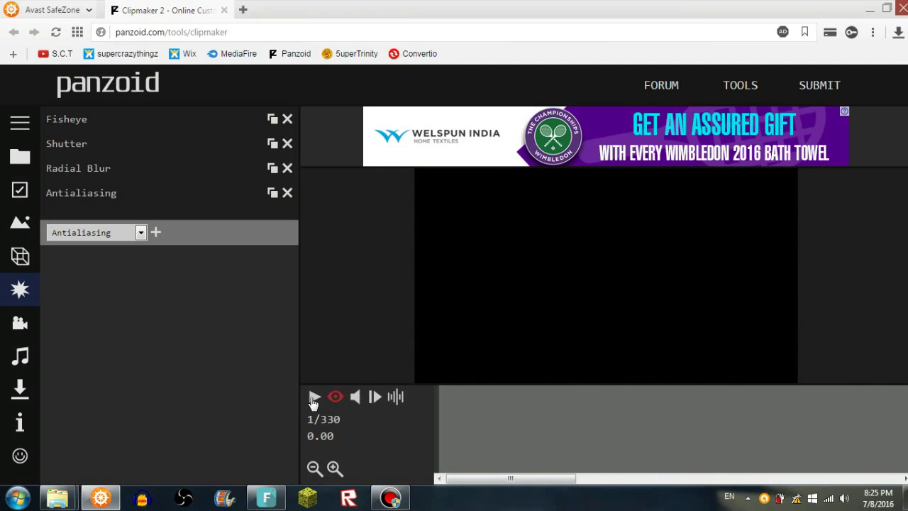
click(315, 398)
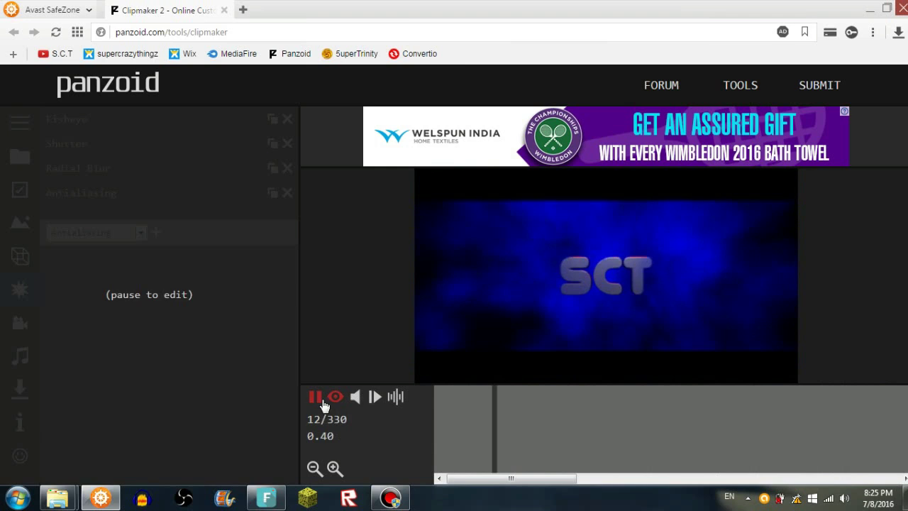
click(317, 398)
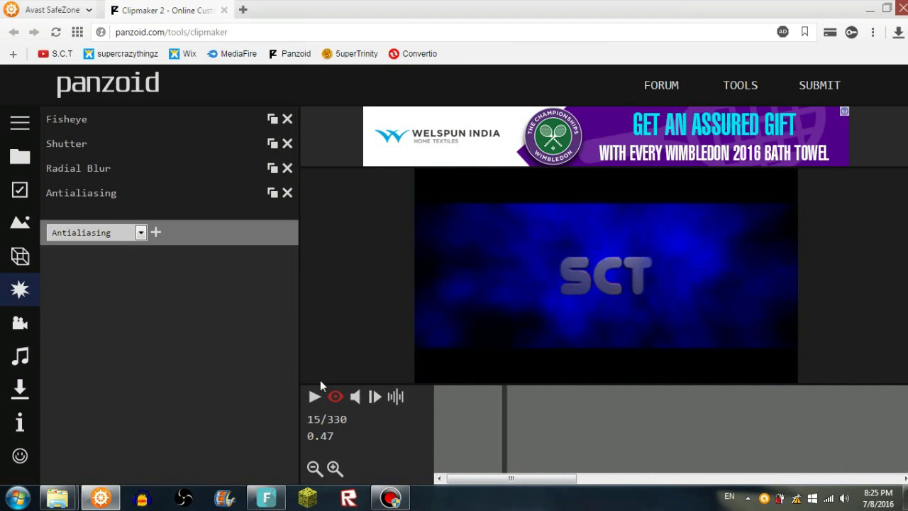
click(20, 323)
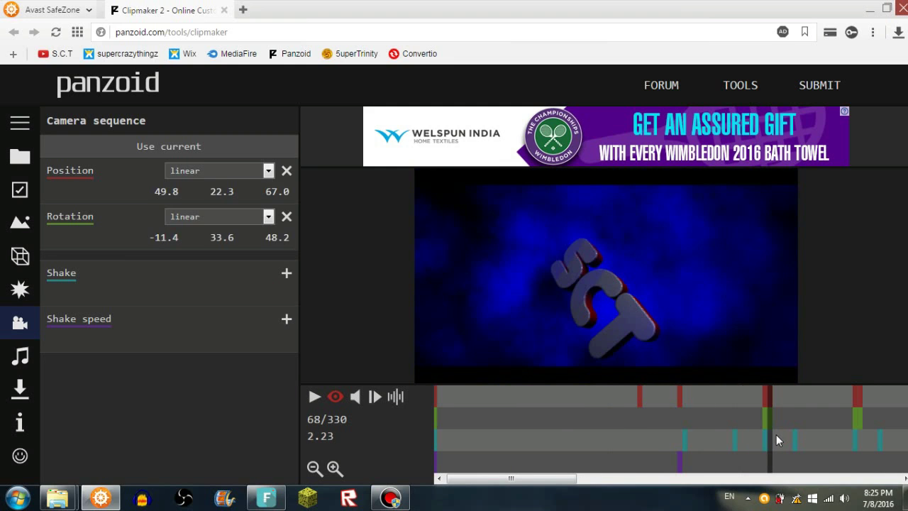
Step around the frame-68 camera keyframe, then show the Audio track settings with 3.00s fade out.
click(771, 436)
click(768, 437)
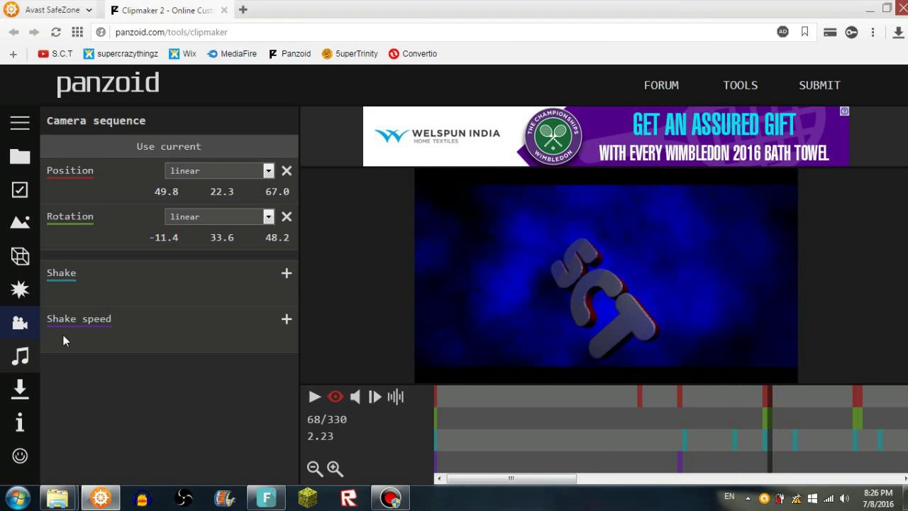
click(20, 356)
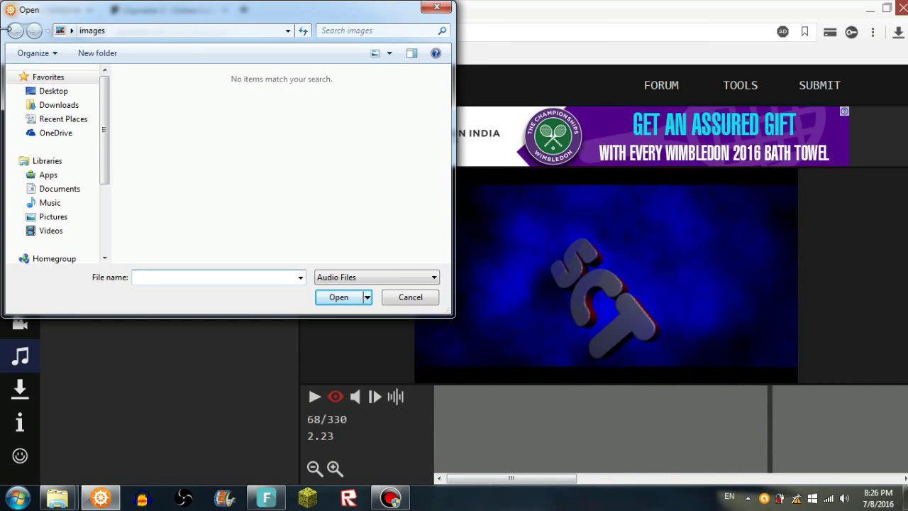
Choose the MP3 from Desktop > Downloads as the intro's audio file.
click(80, 98)
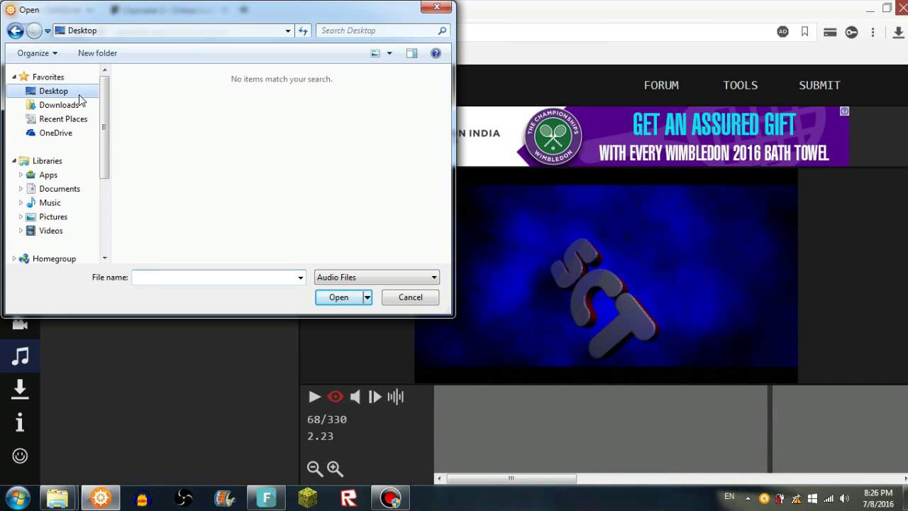
click(142, 277)
text(do)
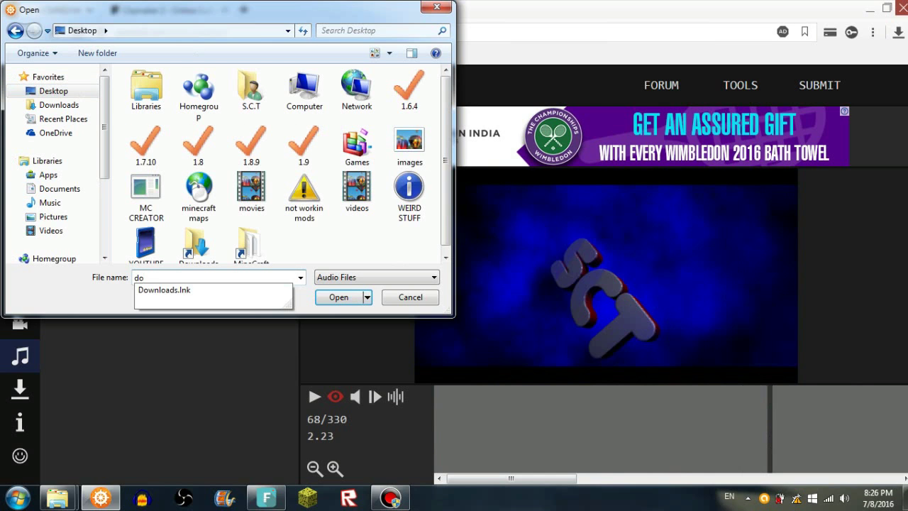
click(156, 291)
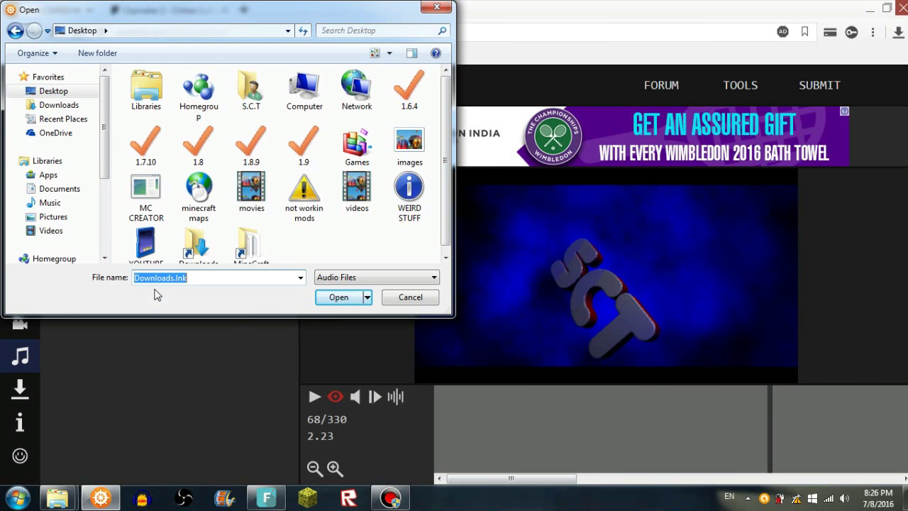
click(331, 298)
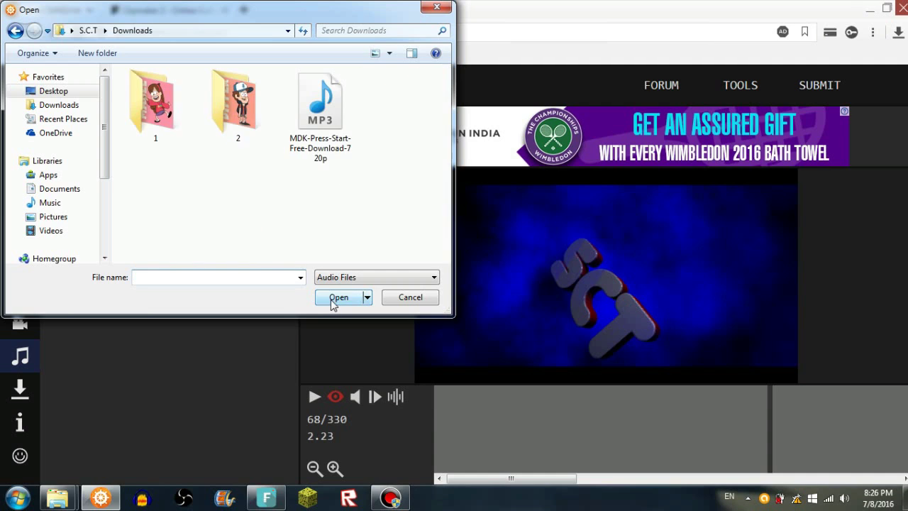
double_click(323, 98)
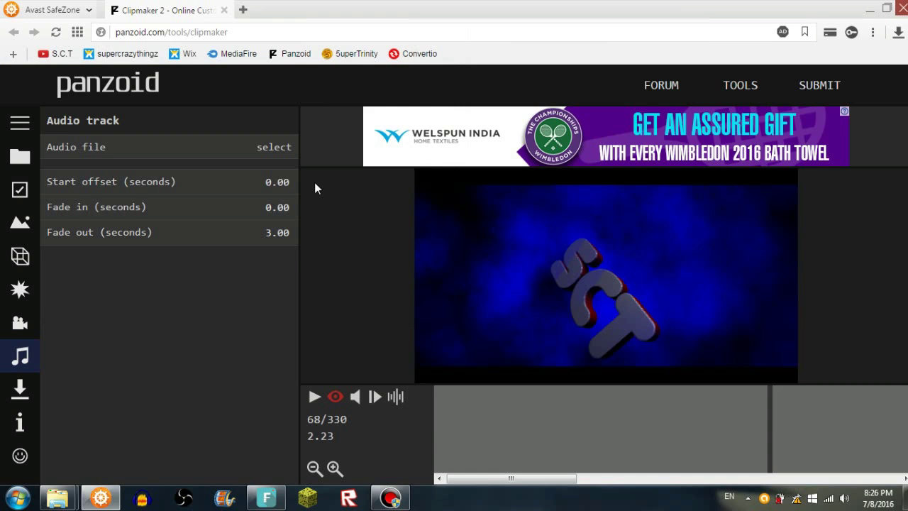
Play the intro to hear the new music, then pause it.
click(315, 400)
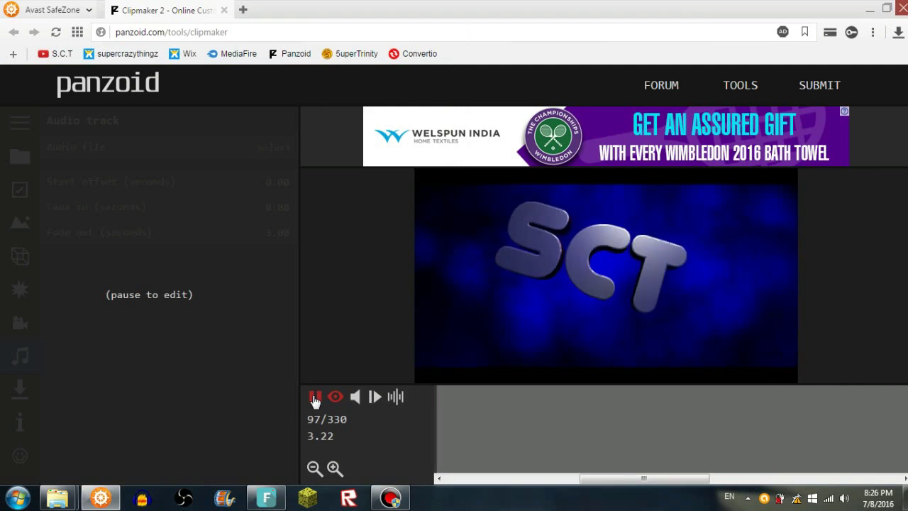
click(315, 399)
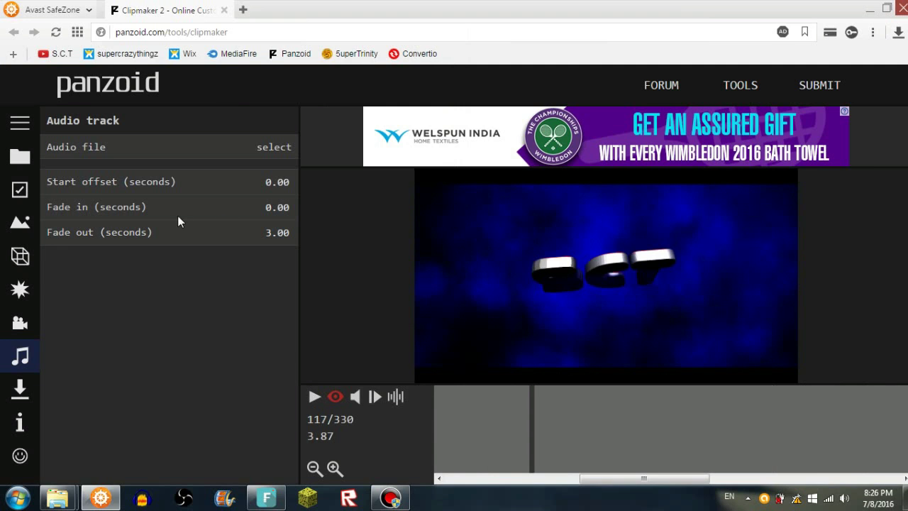
click(21, 389)
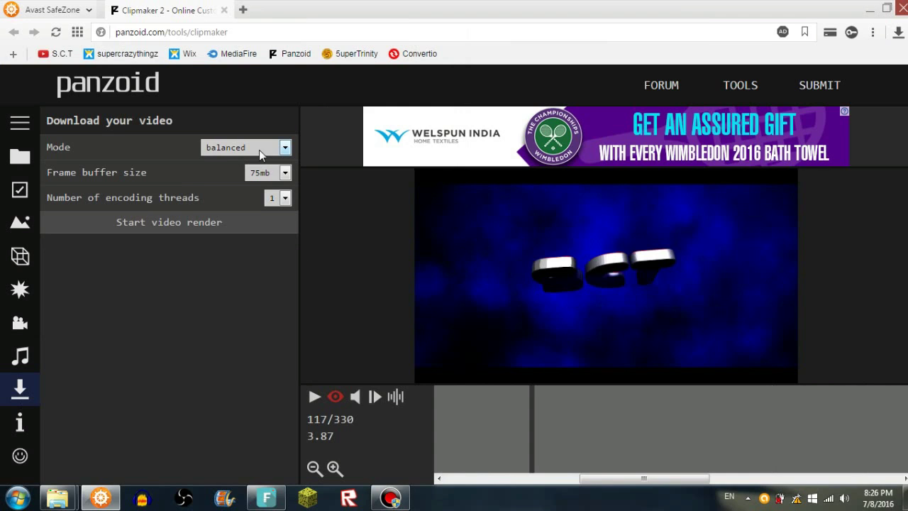
Set render mode to fastest render with a 25mb frame buffer, then view the 2.0.91 info.
click(269, 149)
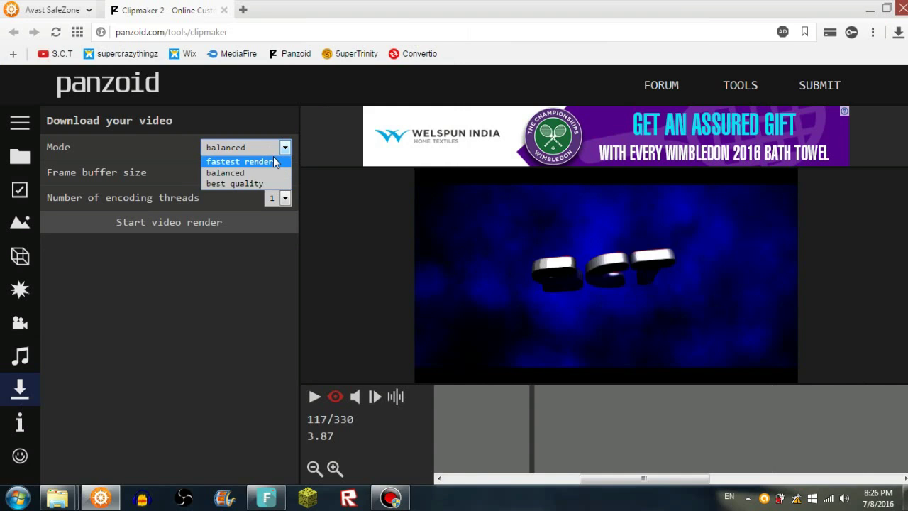
click(276, 163)
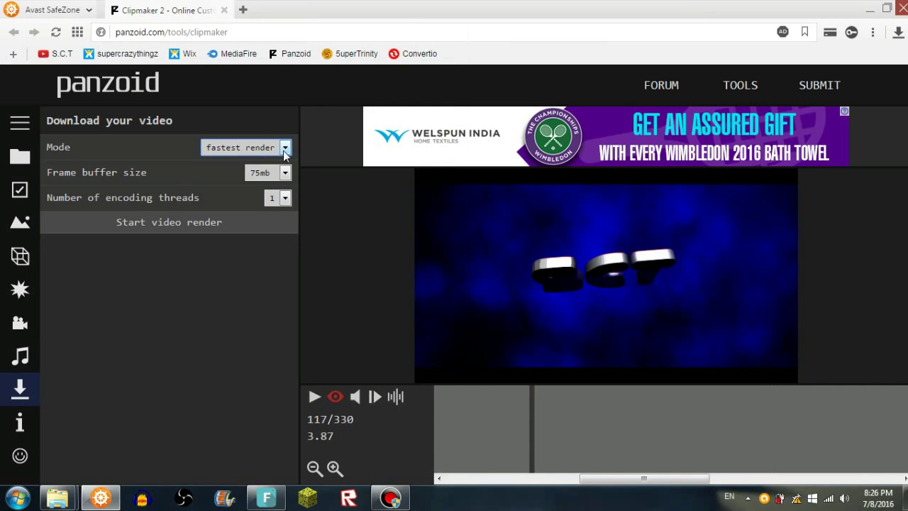
click(285, 174)
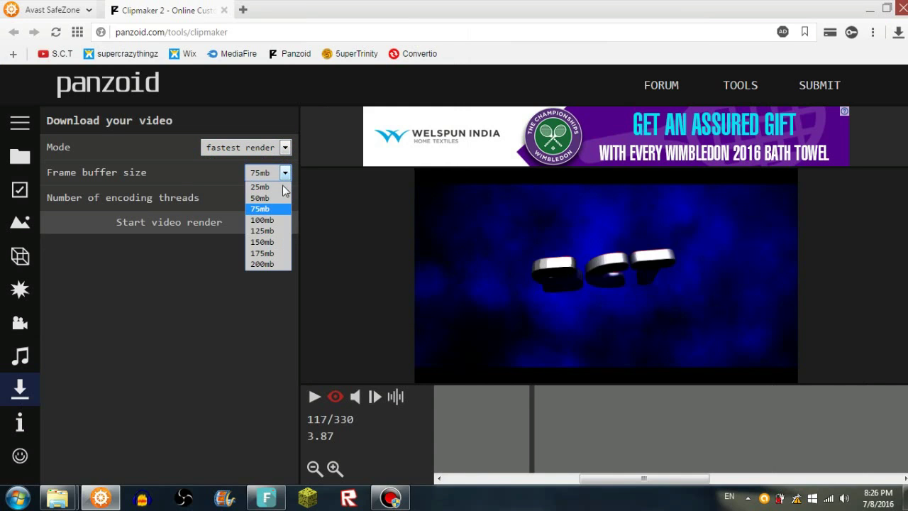
click(284, 190)
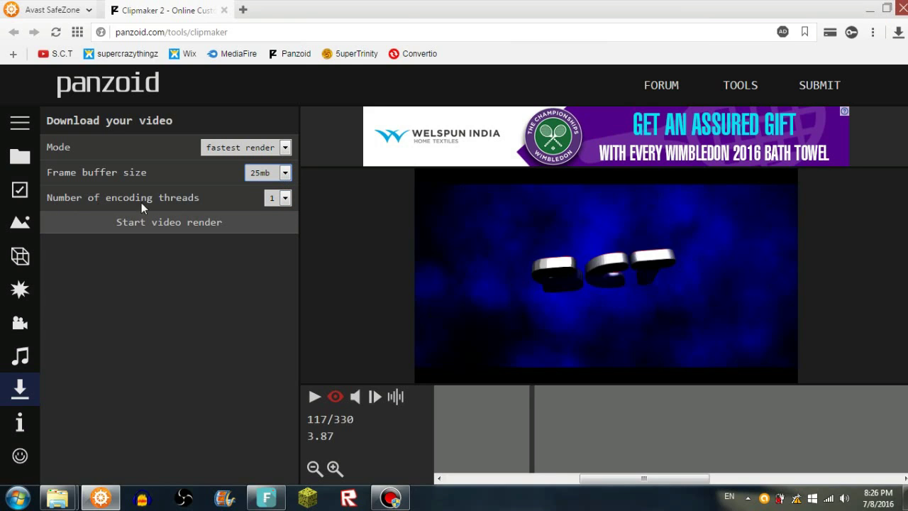
click(21, 424)
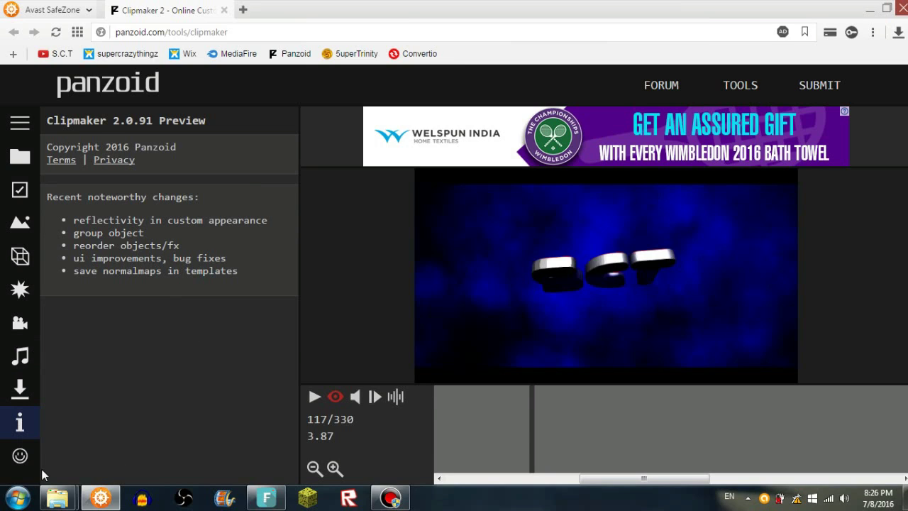
Open the 'What do you think?' feedback form and keep Suggestion as its type.
click(21, 458)
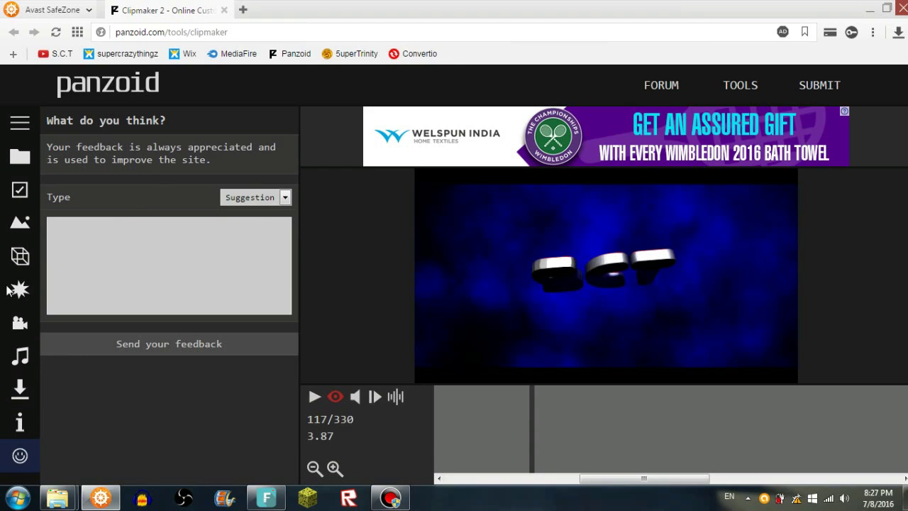
click(283, 196)
click(283, 197)
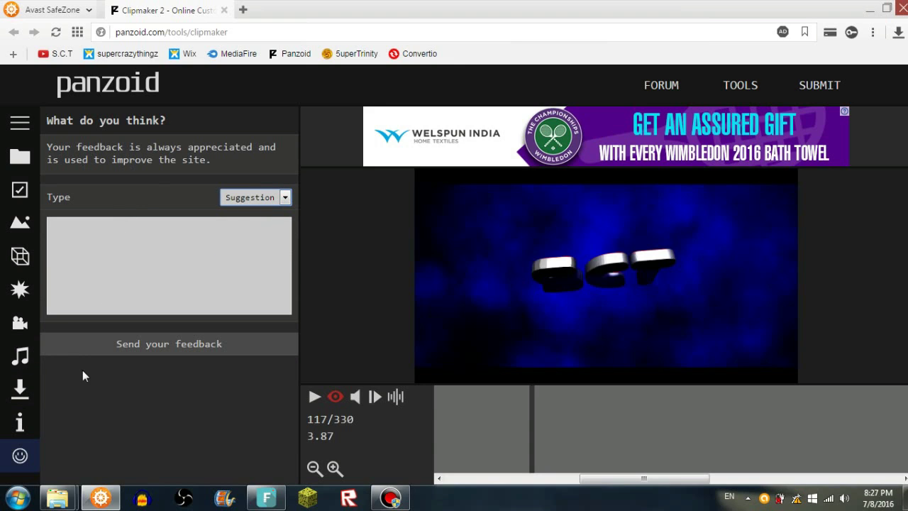